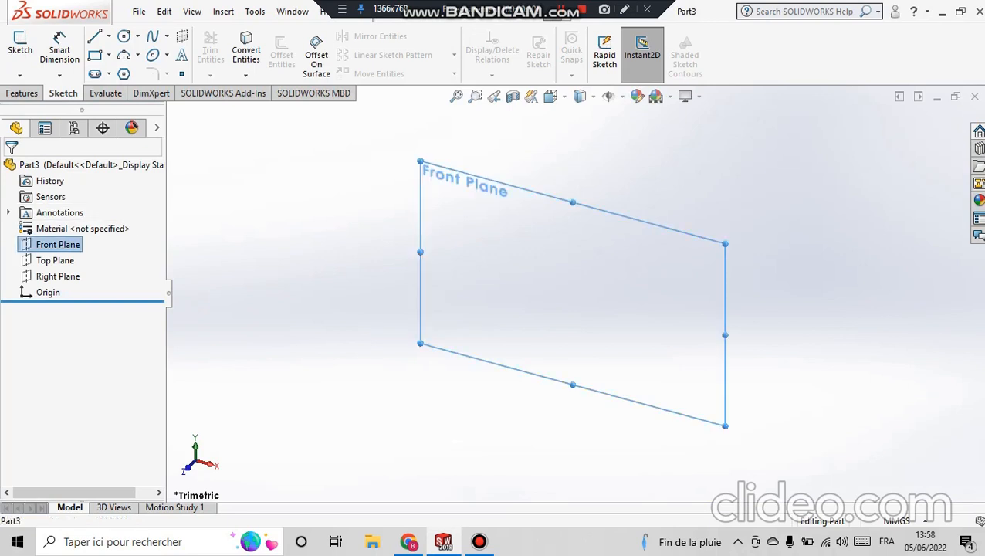
Start a sketch on the Front Plane and draw a six-sided polygon centred on the origin, with an inscribed circle about 55 mm across
click(20, 44)
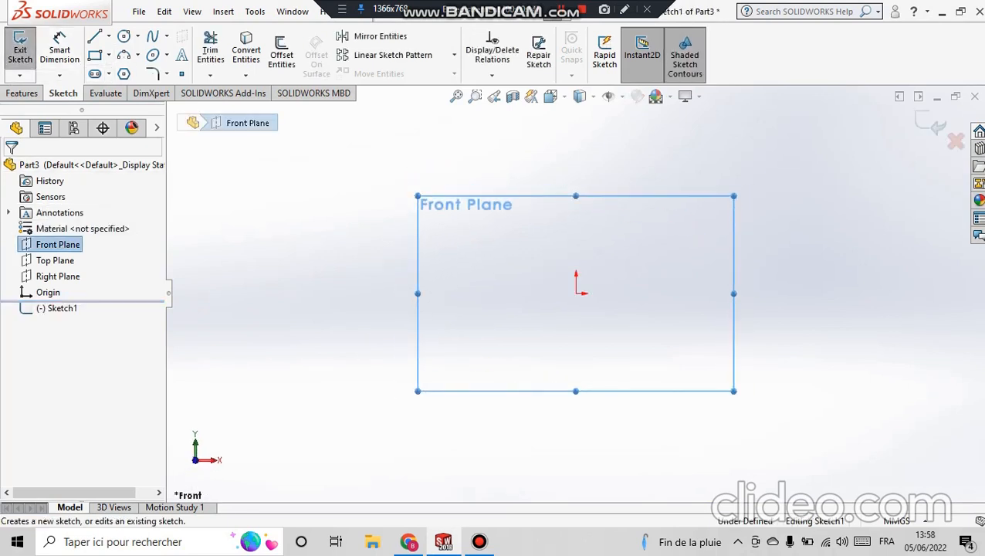
click(123, 74)
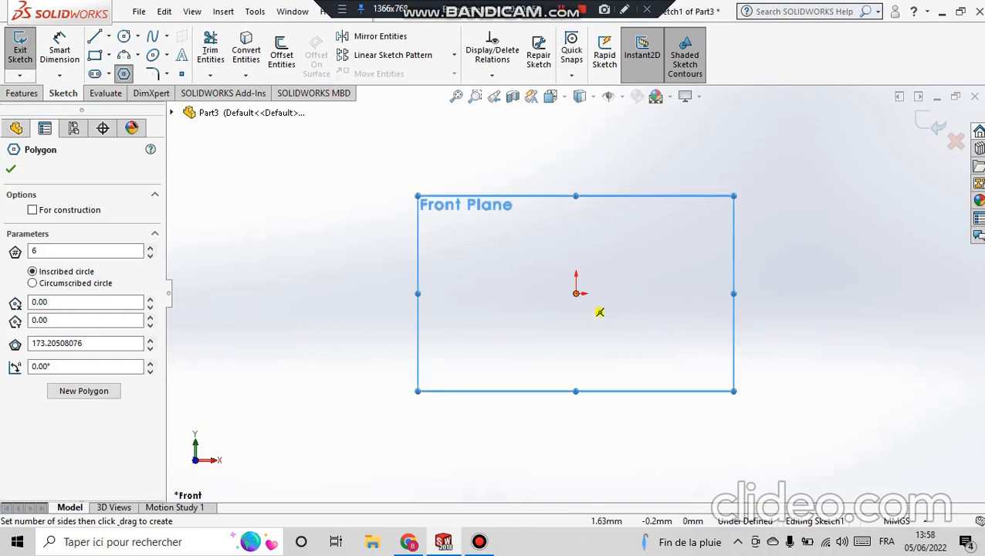
click(576, 293)
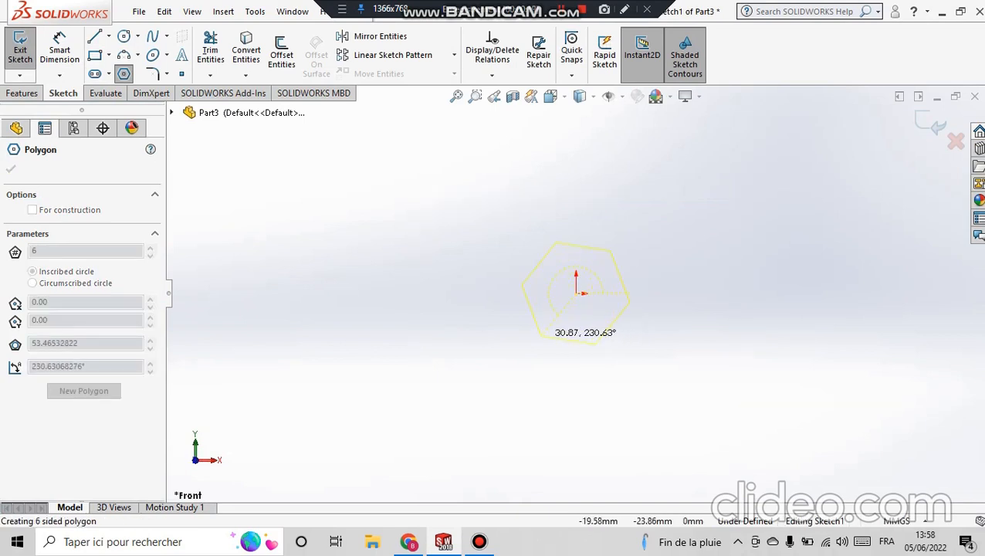
click(547, 340)
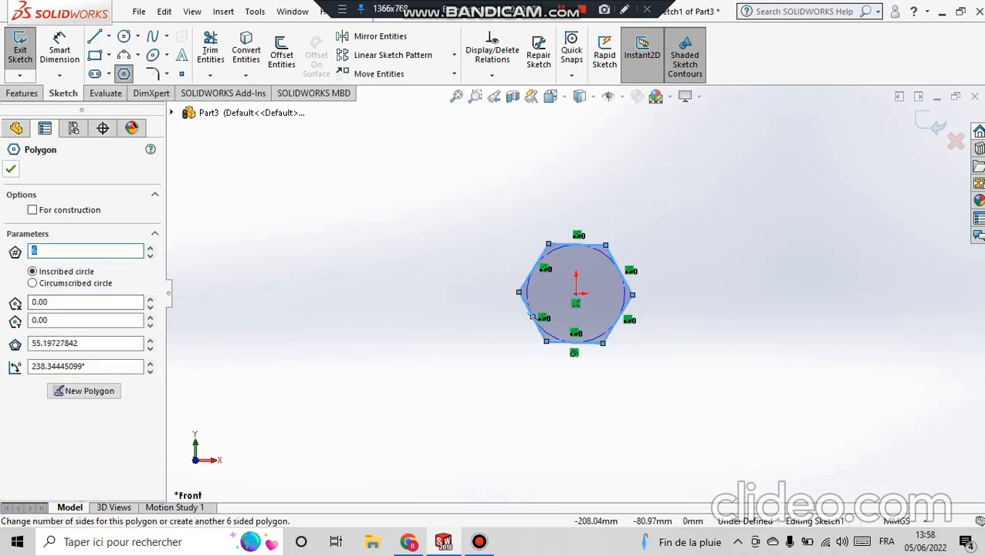
click(11, 169)
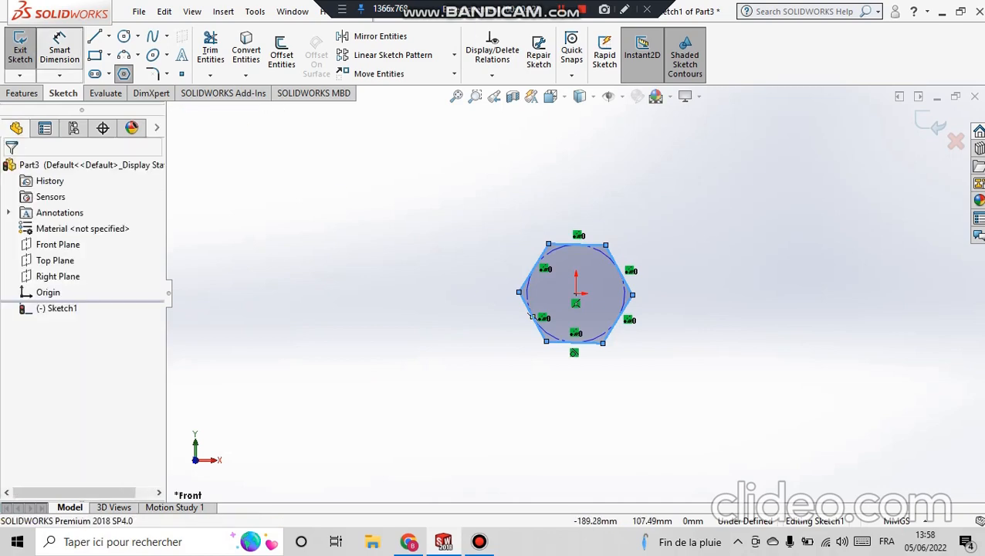
Dimension the hexagon's inscribed construction circle to a diameter of 20 mm
click(59, 46)
click(613, 259)
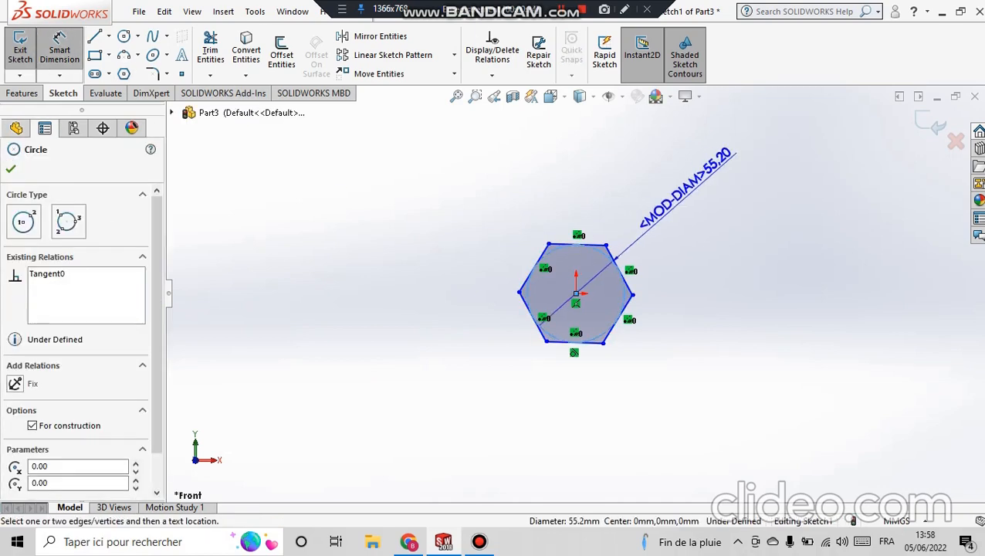
click(629, 162)
text(20)
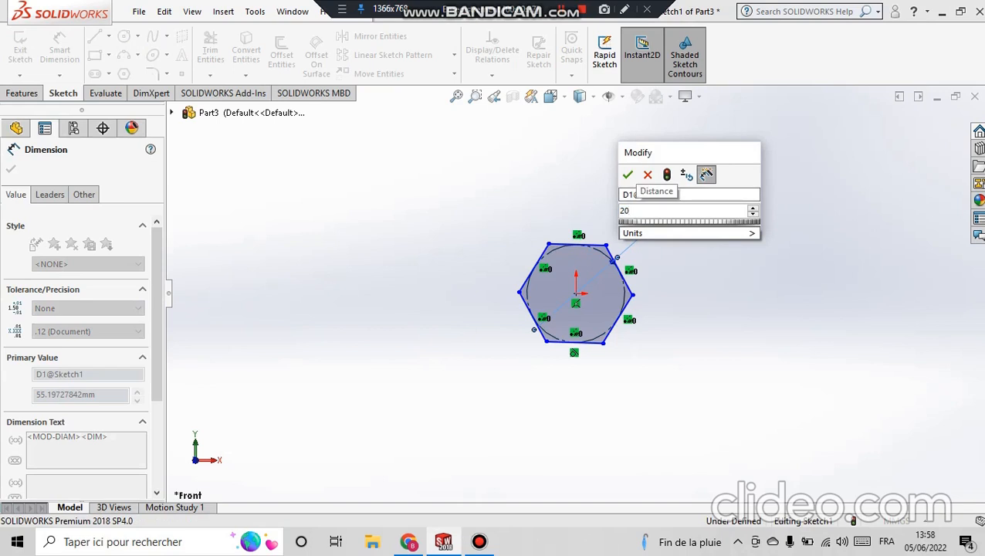
click(628, 174)
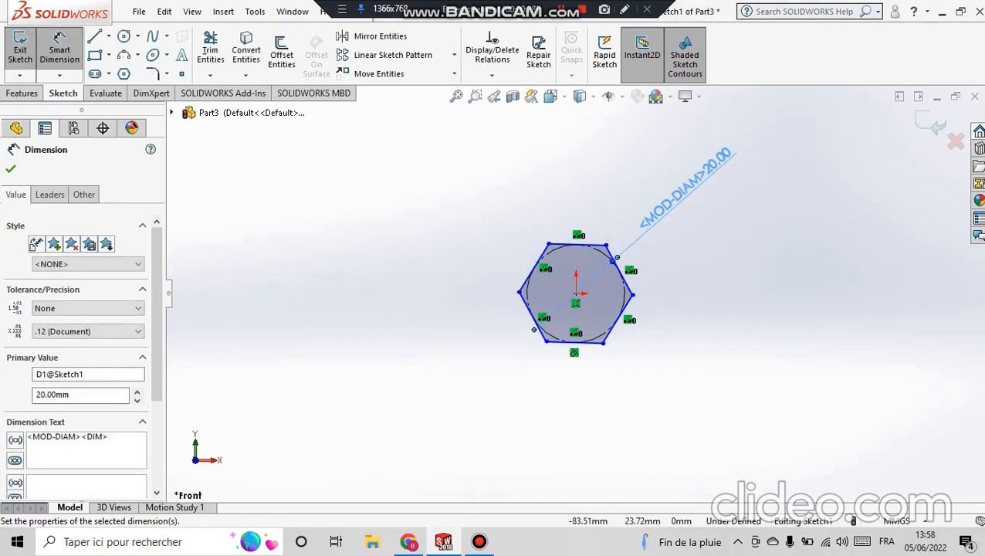
Extrude the hexagon sketch as a blind boss 9 mm deep to form the bolt head
click(22, 93)
click(26, 54)
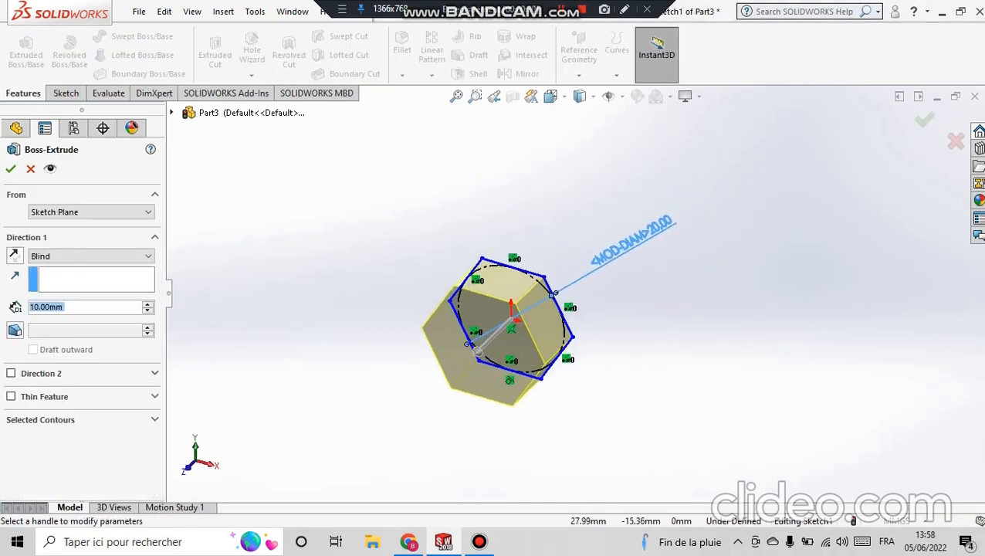
text(9)
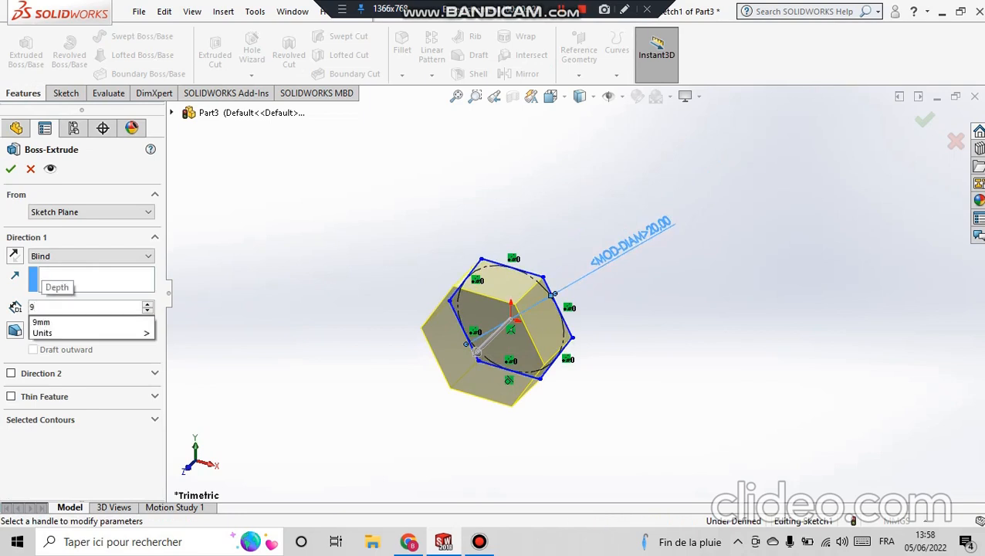
key(Return)
click(10, 169)
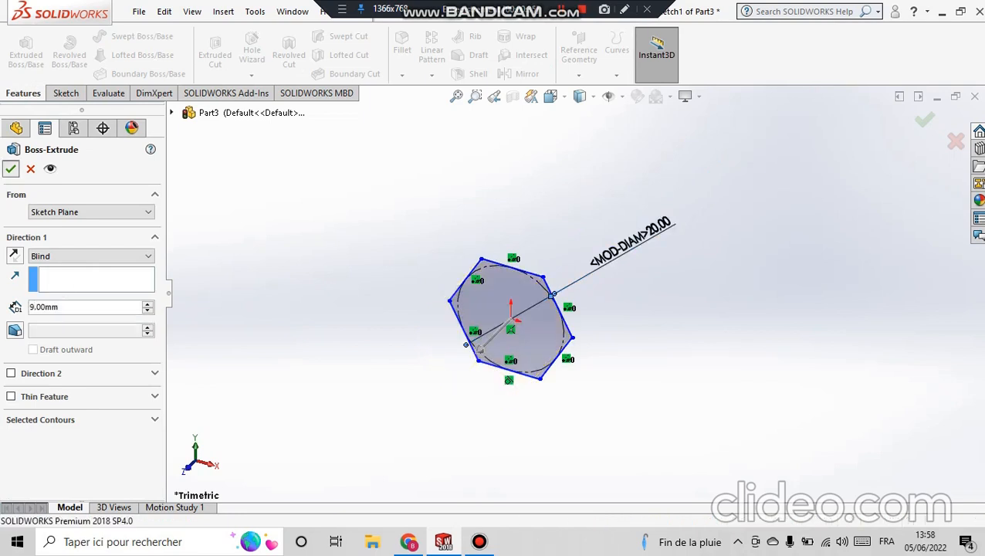
Sketch a circle with a 9 mm radius, centred on the origin, on the front hexagonal face of the bolt head
middle_drag(467, 369, 479, 329)
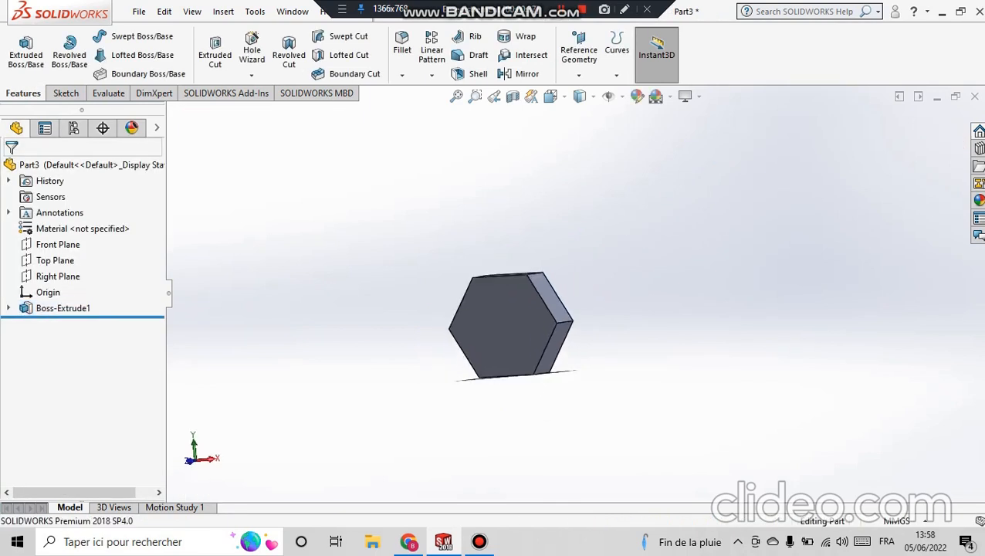
click(476, 328)
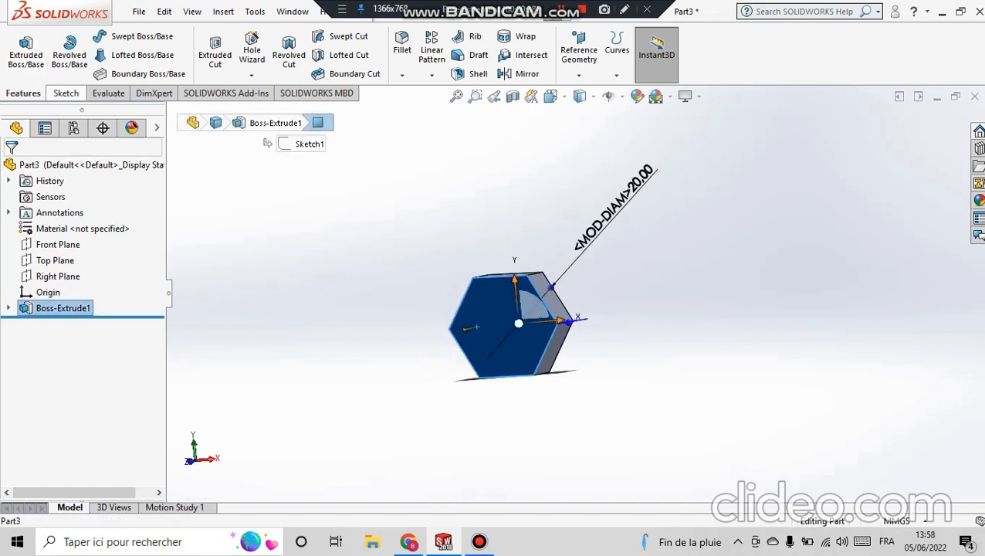
click(66, 94)
click(20, 49)
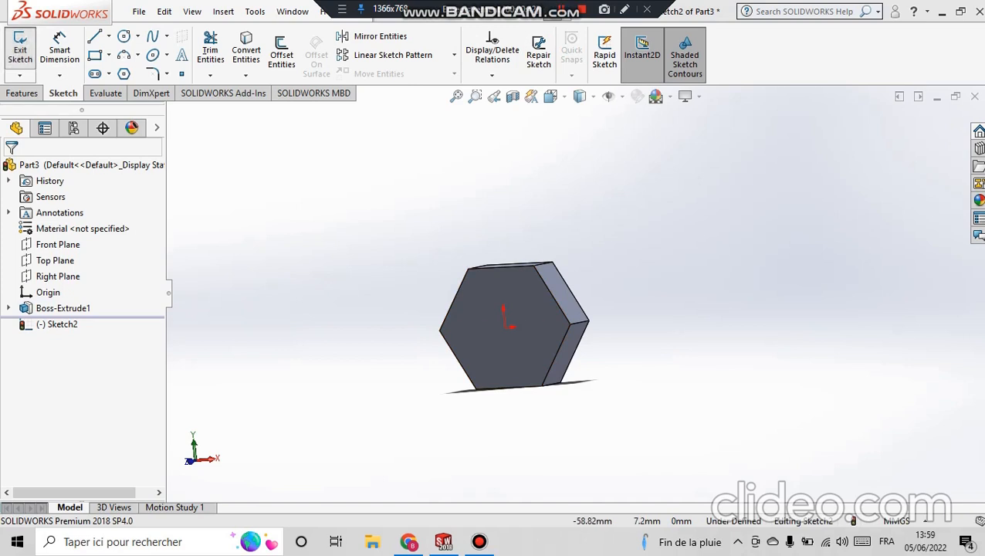
click(123, 36)
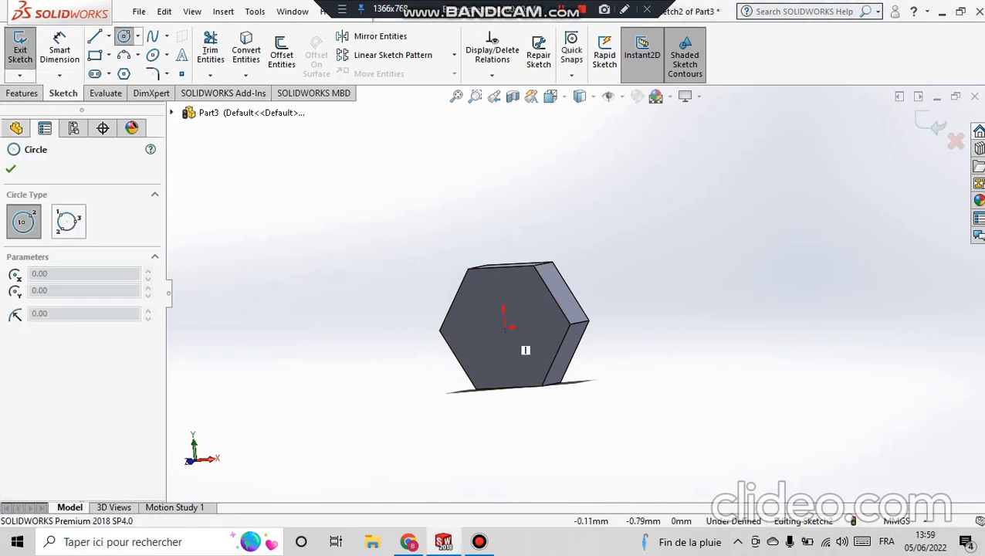
drag(504, 326, 485, 365)
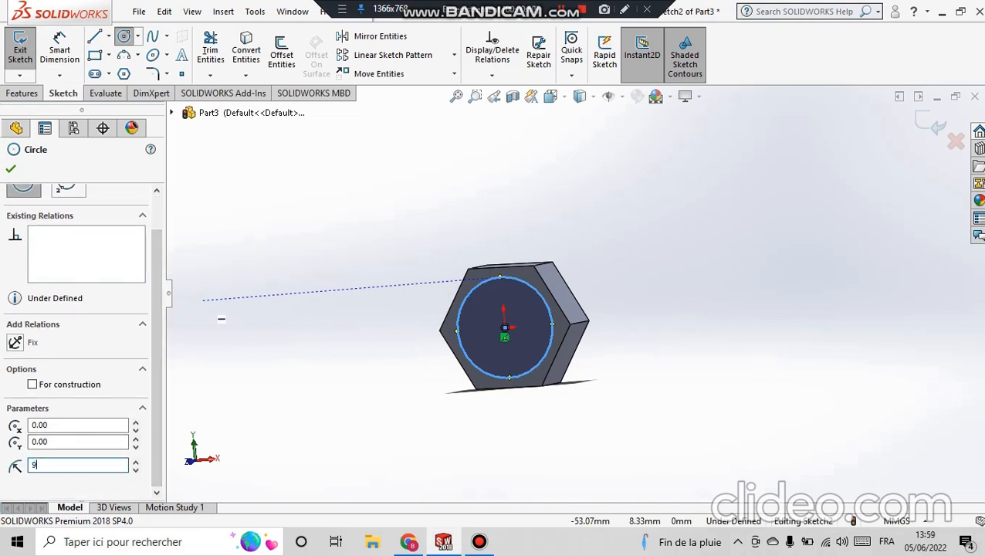
key(Return)
click(11, 169)
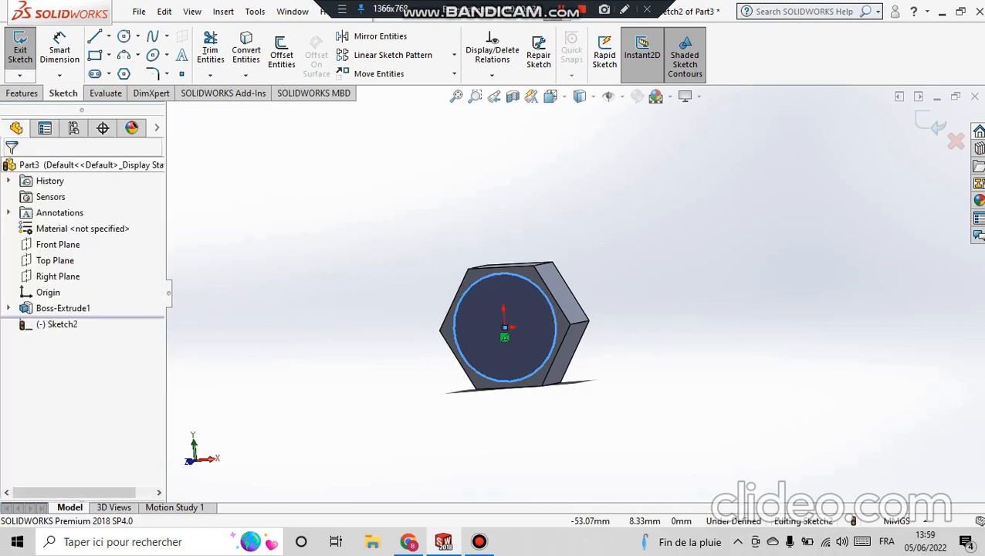
Extrude the circle as a blind boss 0.6 mm deep to form a thin collar on the head
click(22, 94)
click(26, 53)
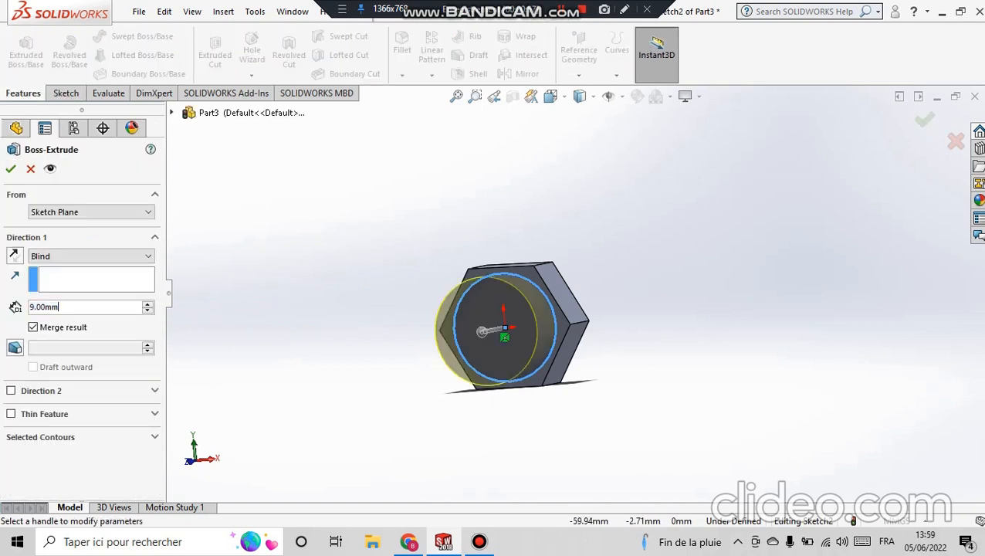
text(0.6)
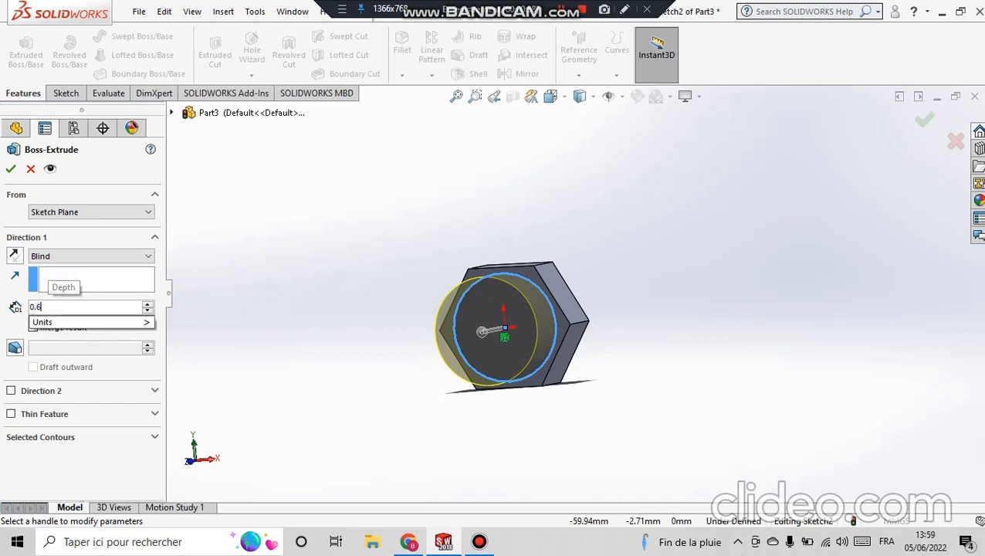
key(Return)
middle_drag(500, 327, 515, 348)
click(11, 169)
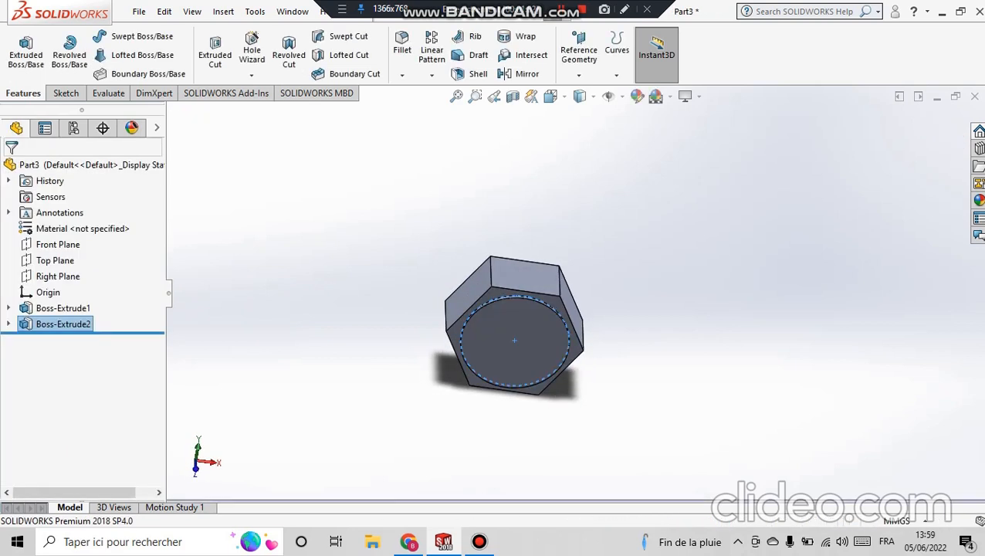
Start a sketch on the collar's round face and draw a circle of about 6.2 mm radius centred on the origin
click(532, 313)
click(562, 278)
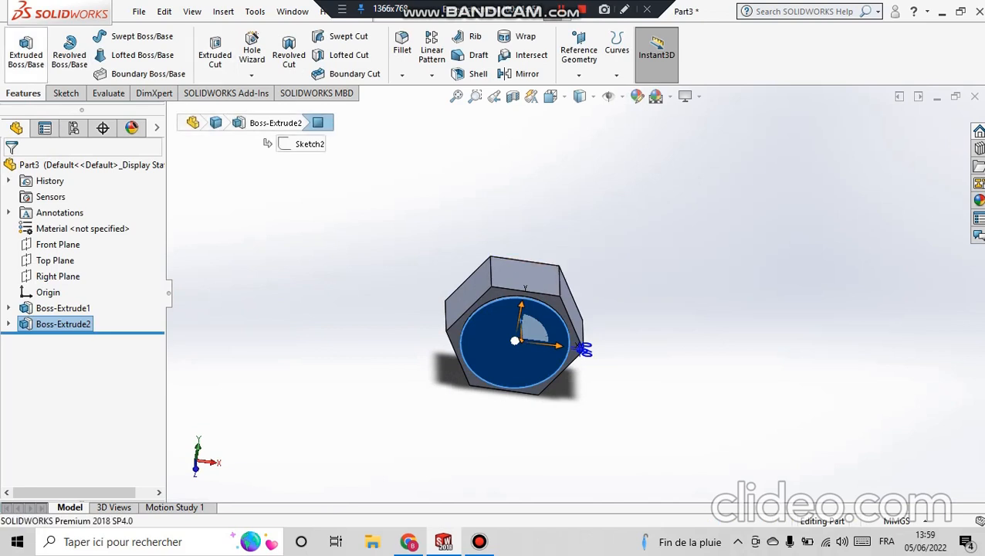
middle_drag(371, 367, 318, 280)
click(124, 36)
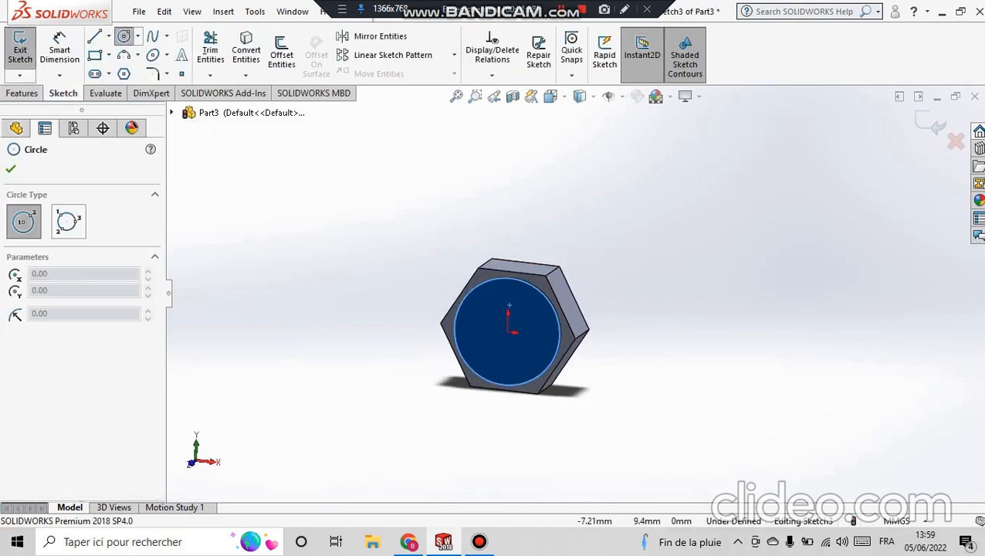
click(507, 332)
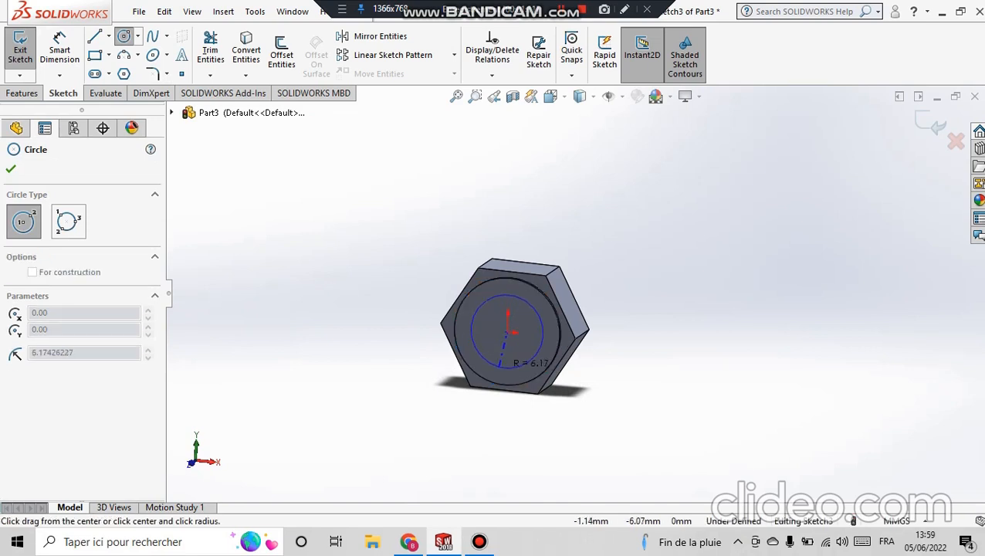
click(501, 363)
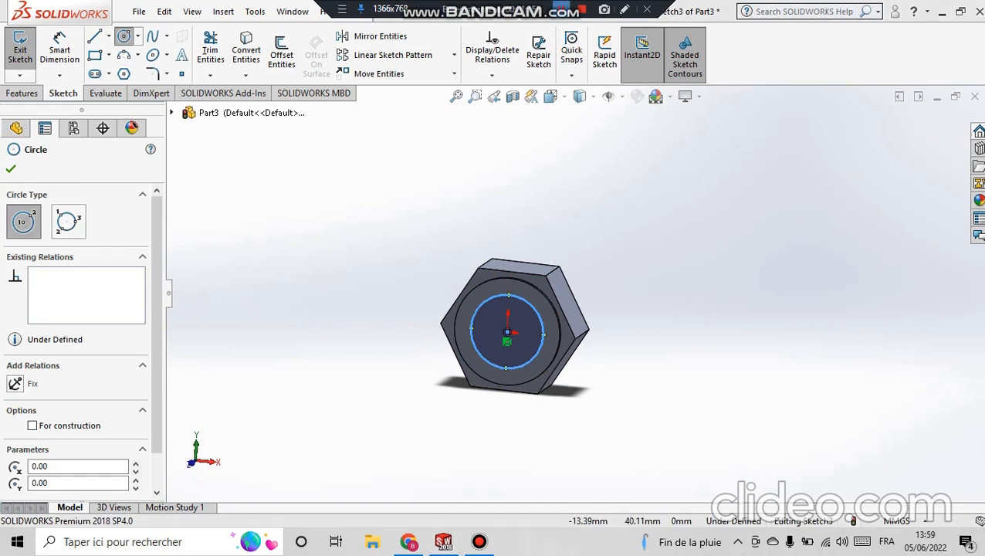
Set the new circle's radius to 7 mm
drag(156, 355, 156, 392)
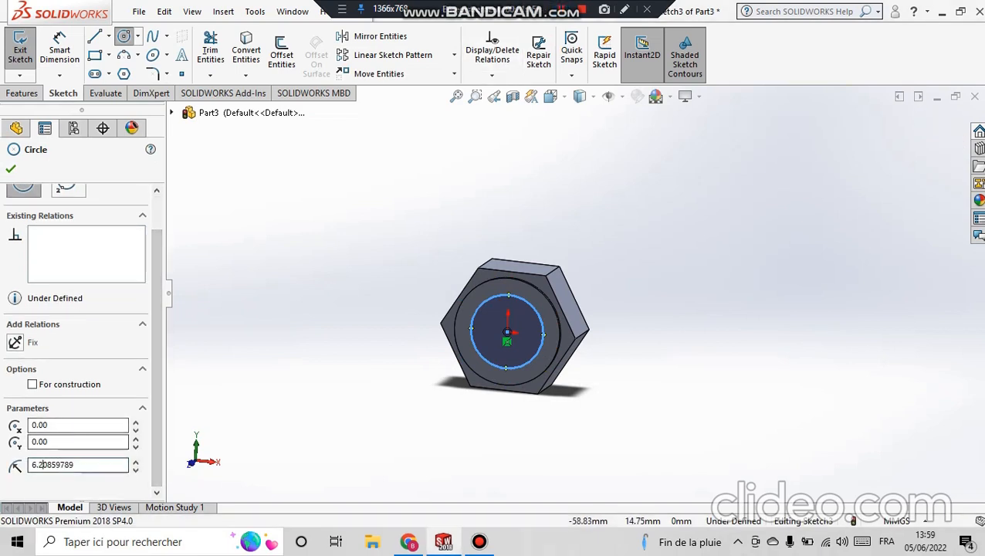
double_click(43, 465)
text(7)
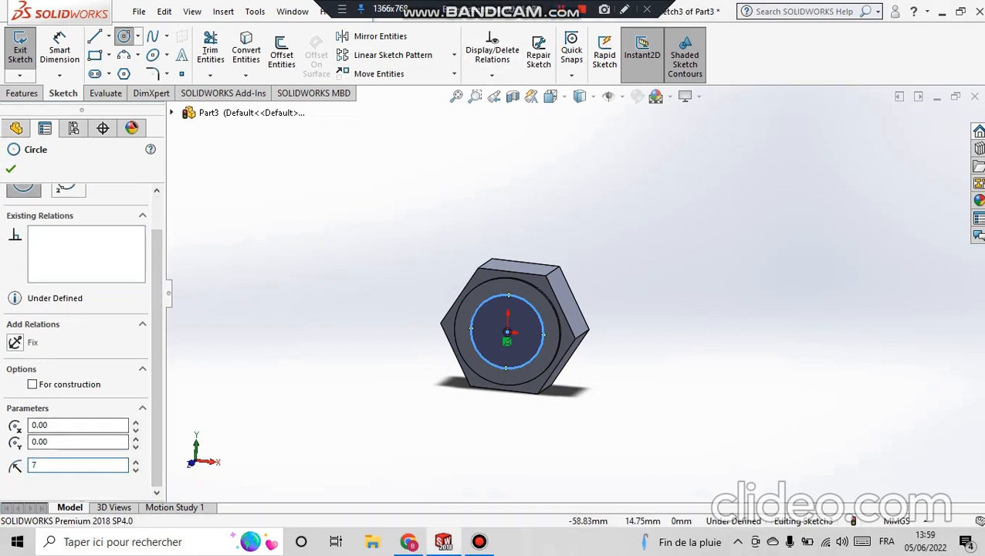
key(Return)
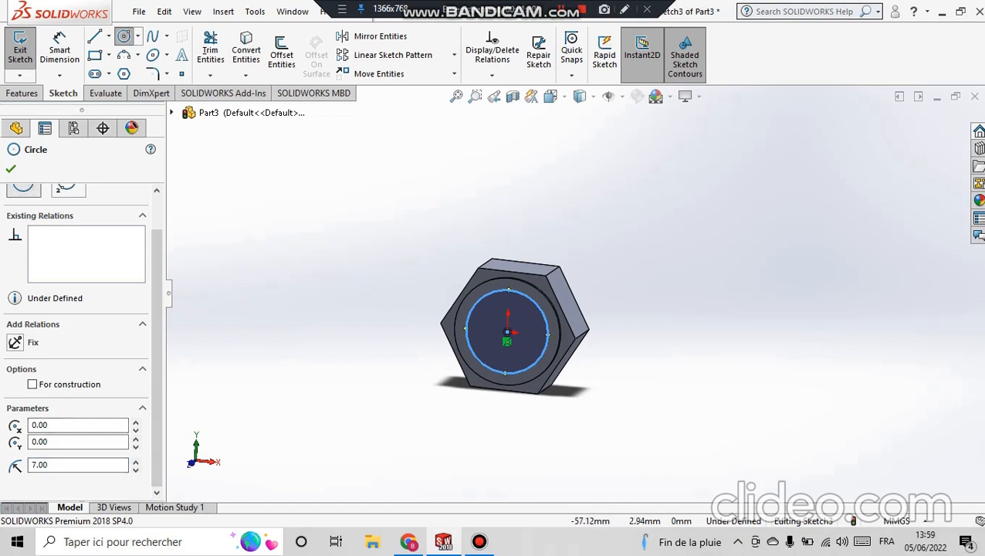
click(11, 168)
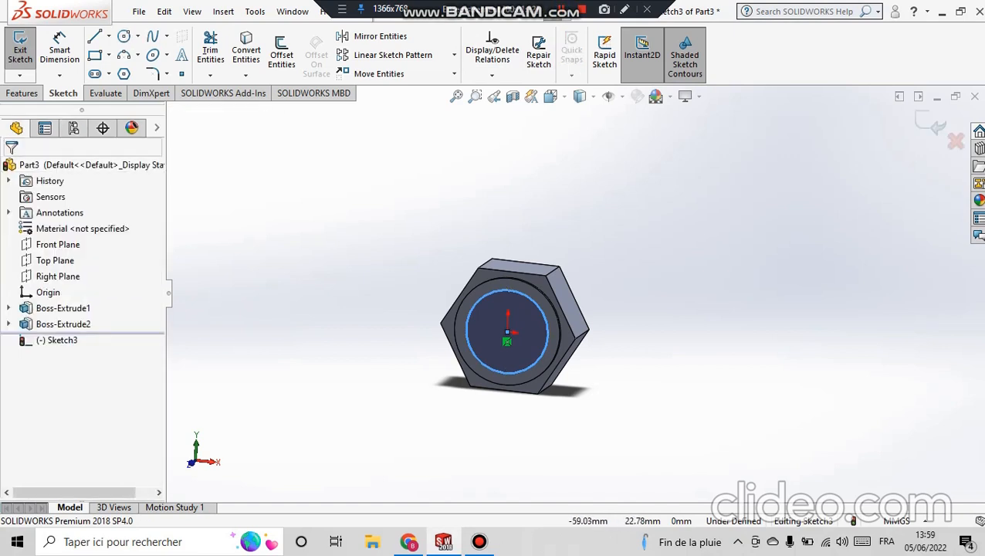
Extrude the 7 mm radius circle as a blind boss 50 mm long to form the bolt shank
click(21, 93)
click(26, 51)
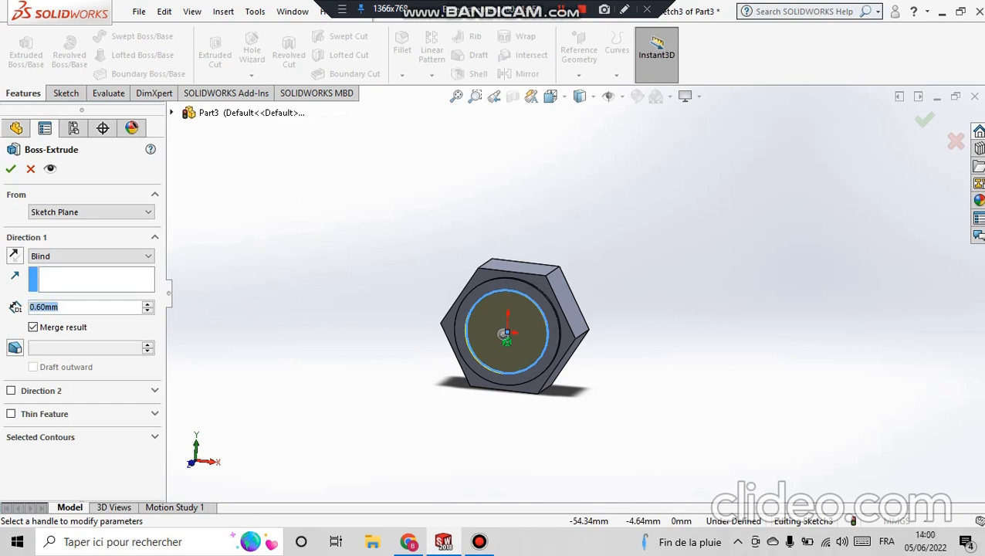
text(50)
key(Return)
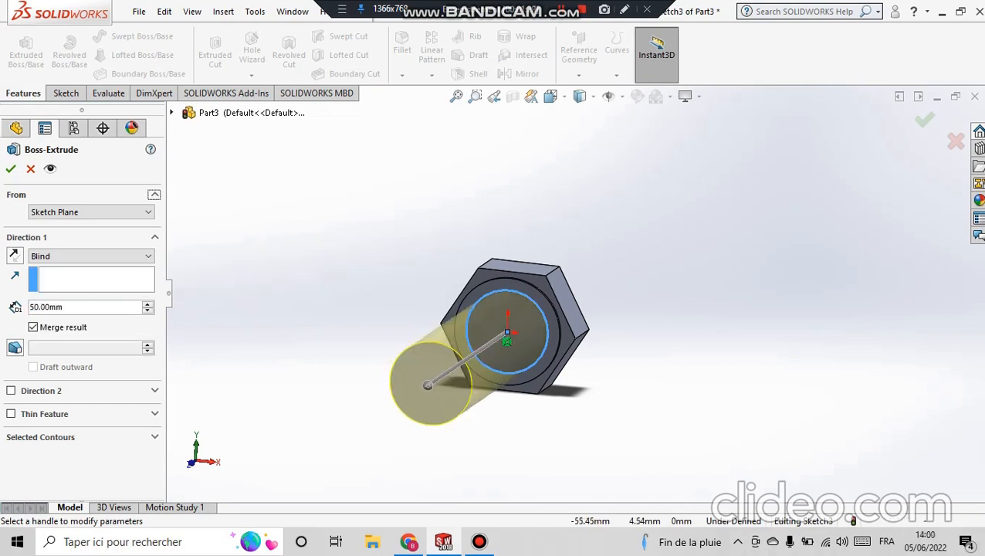
middle_drag(474, 446, 380, 486)
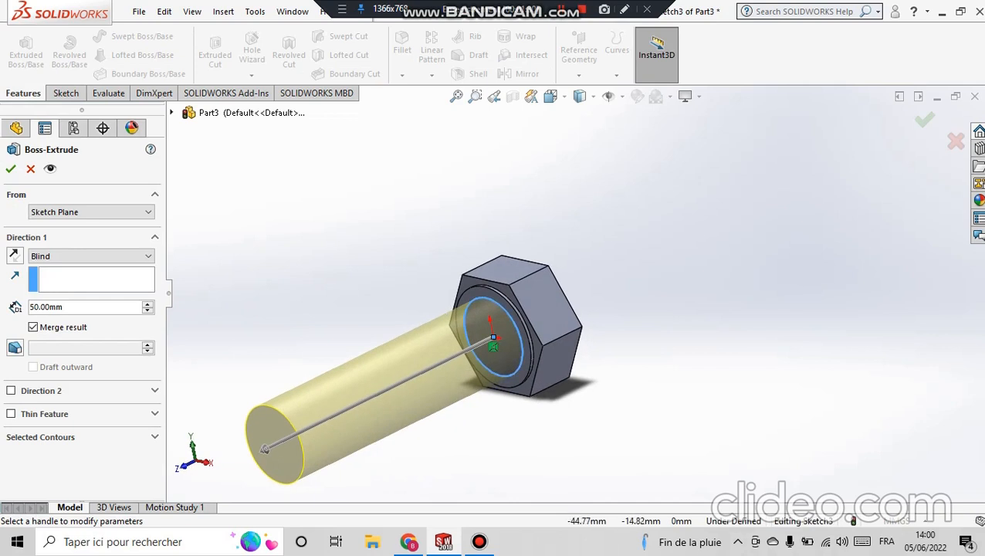
click(10, 169)
Chamfer the circular edge at the shank's free end with a 1 mm distance and a 45-degree angle
scroll(550, 332, up, 3)
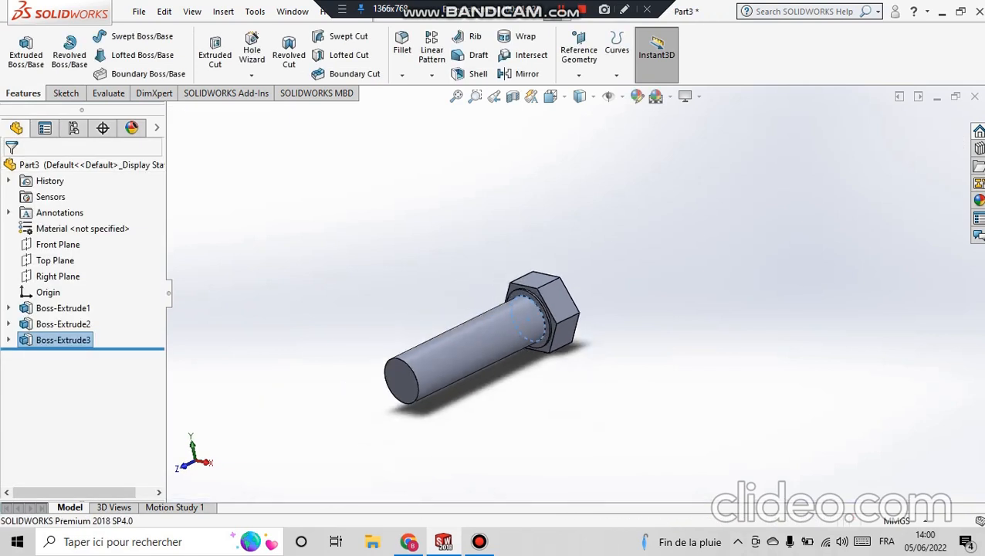
middle_drag(541, 328, 567, 306)
scroll(373, 192, down, 1)
scroll(373, 192, up, 1)
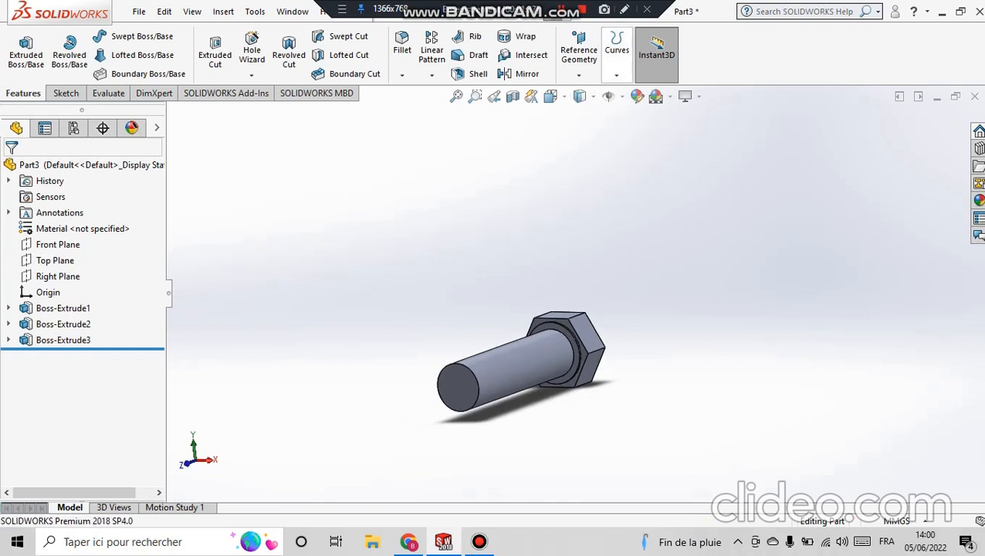
click(616, 54)
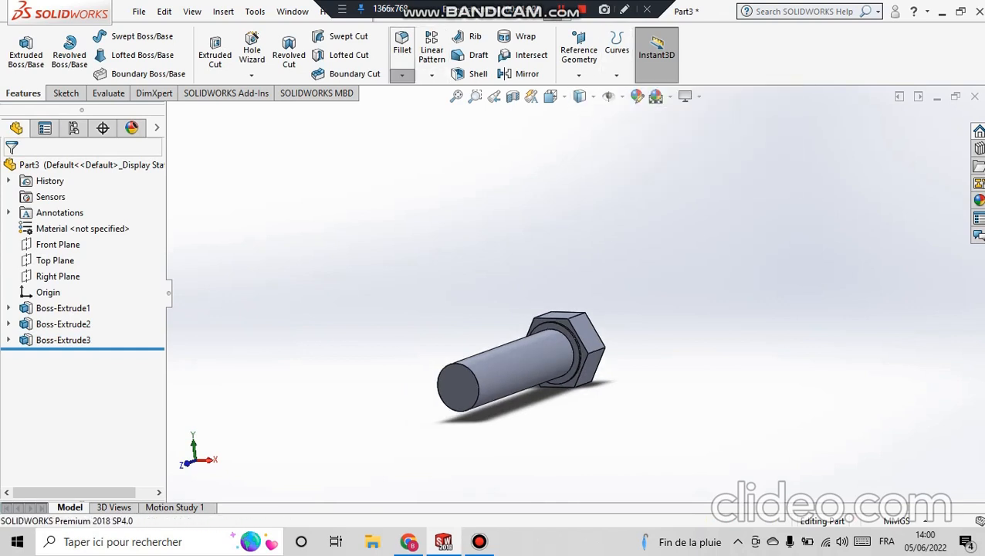
click(401, 75)
click(424, 107)
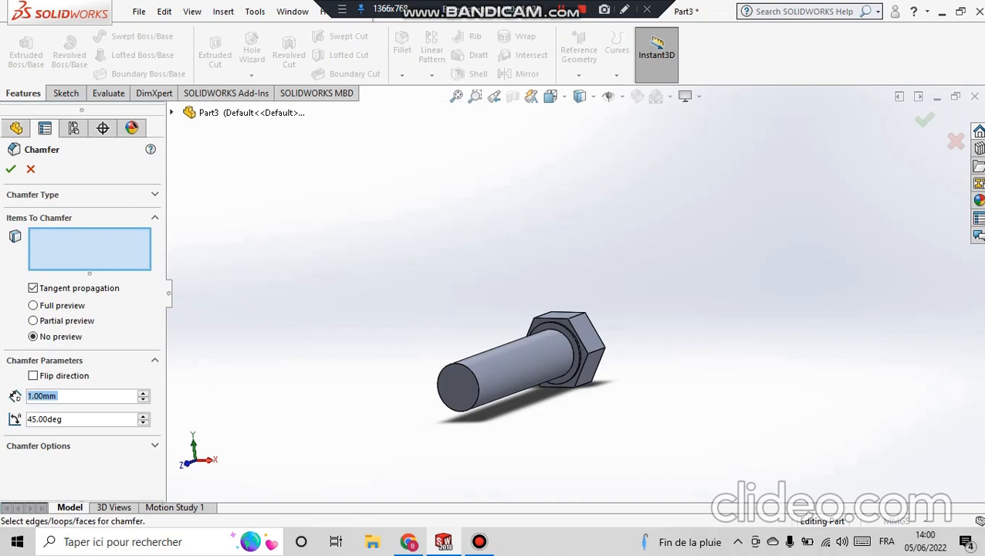
scroll(444, 390, down, 4)
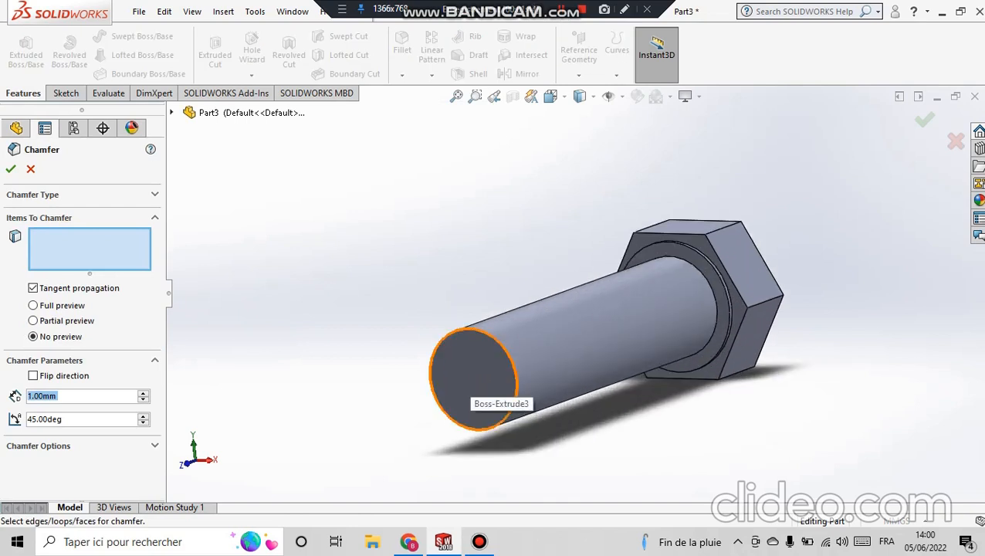
click(435, 376)
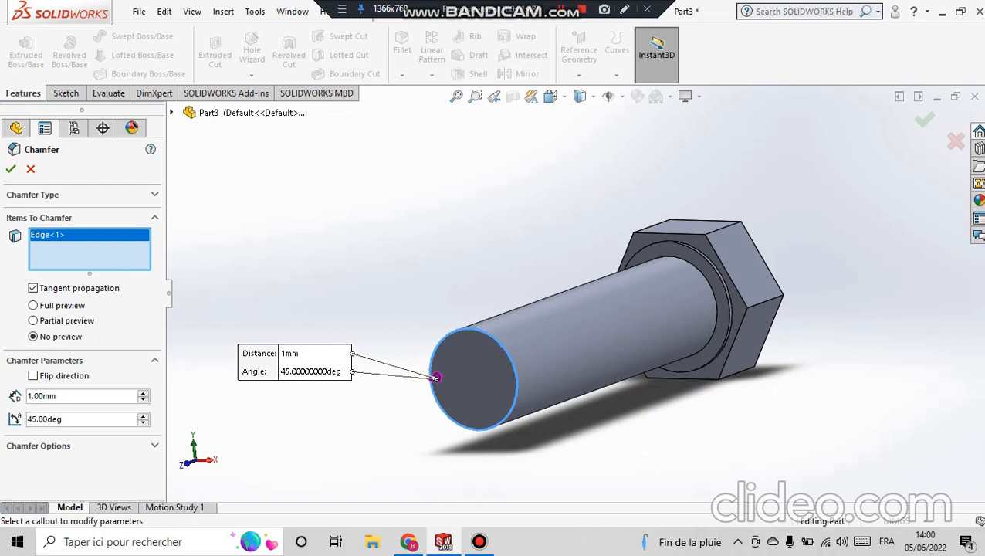
click(11, 169)
Start a helix on the shank's end face and draw its base circle of about 11.2 mm radius centred on the origin
scroll(579, 295, up, 3)
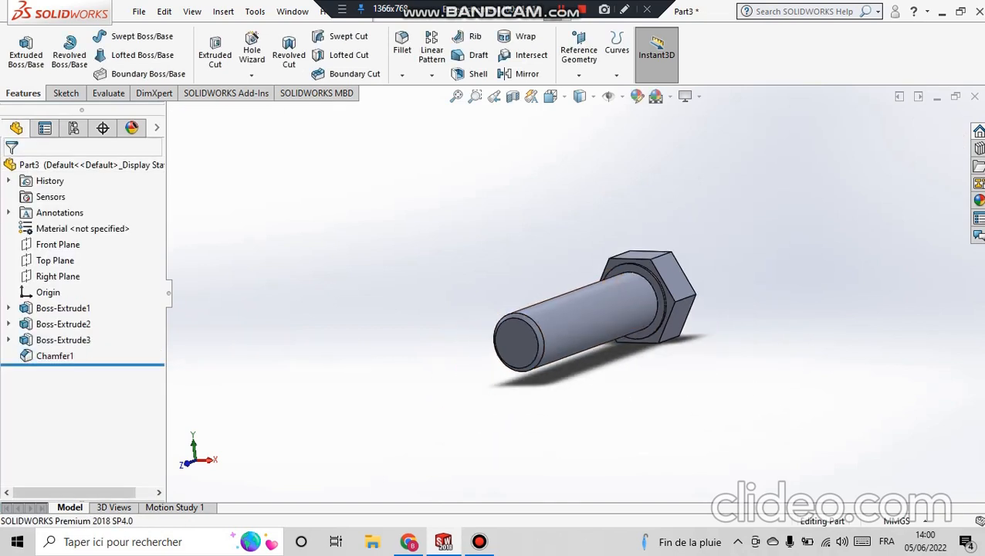
middle_drag(571, 316, 548, 320)
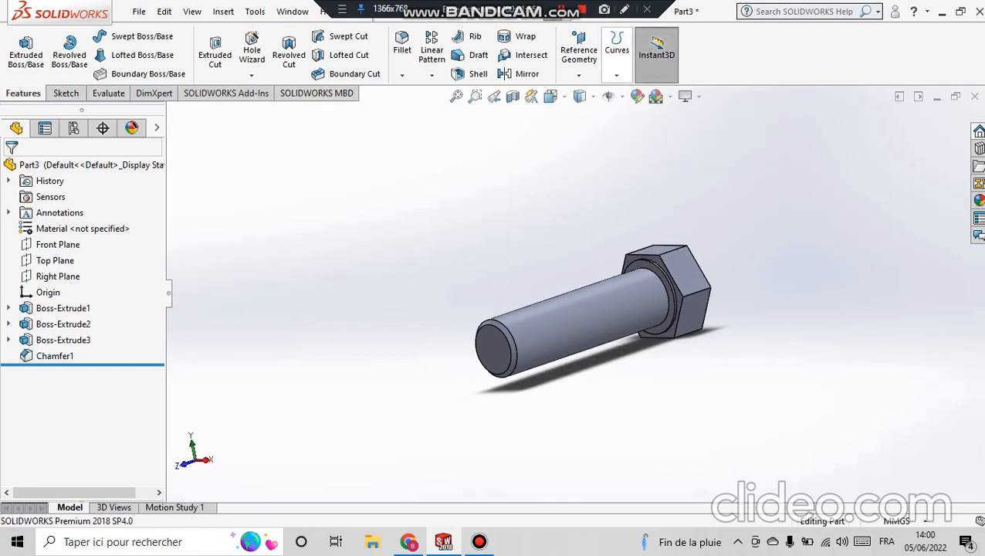
click(617, 48)
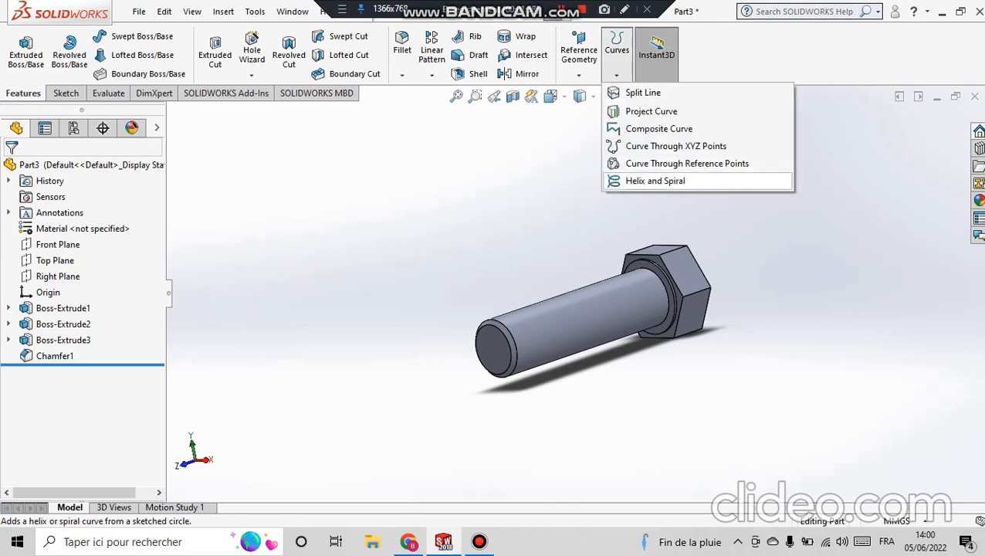
click(654, 181)
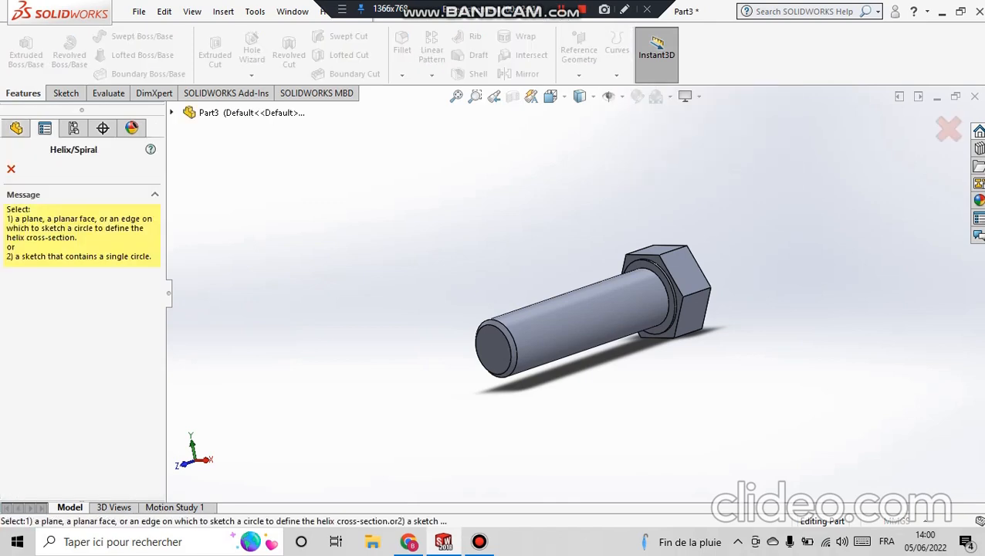
click(494, 347)
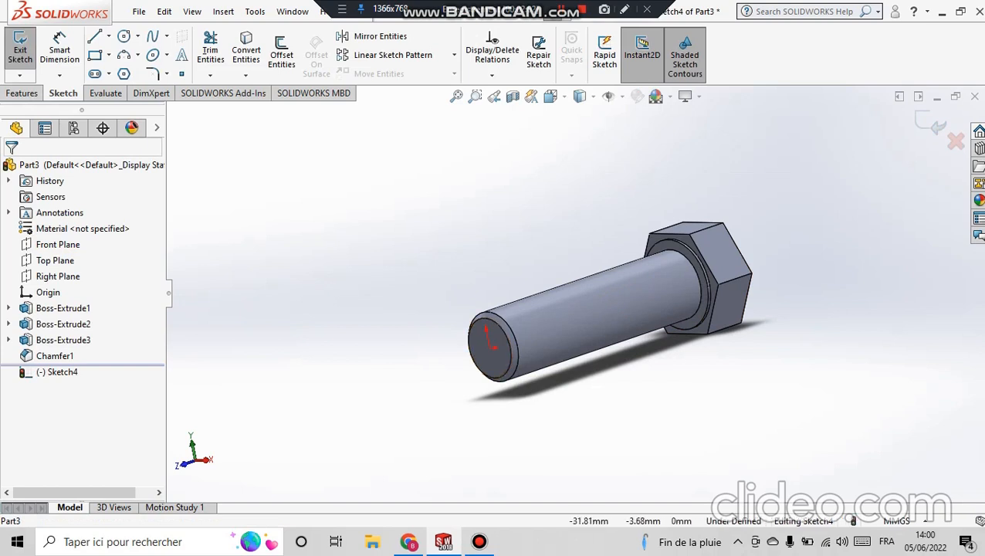
scroll(490, 358, down, 1)
scroll(498, 358, up, 2)
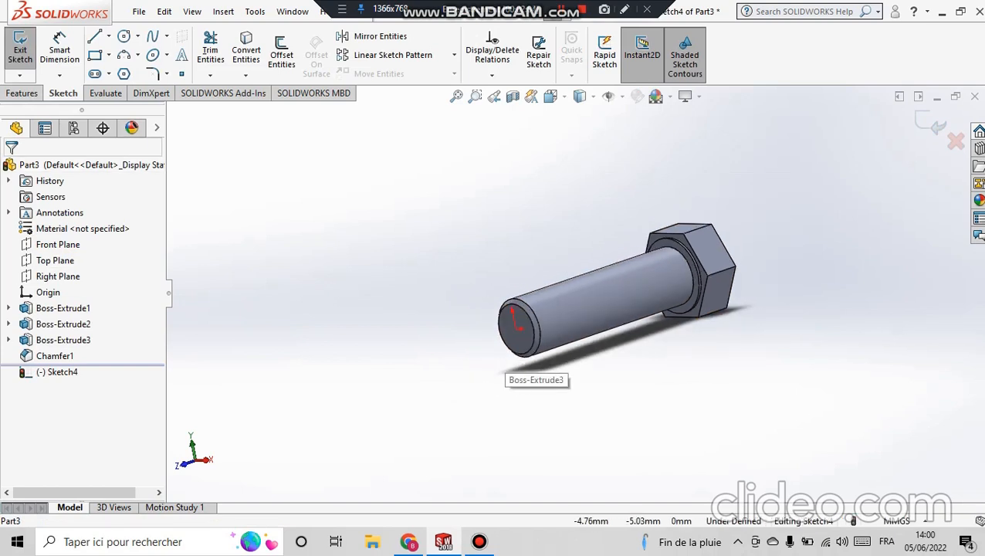
scroll(498, 360, down, 1)
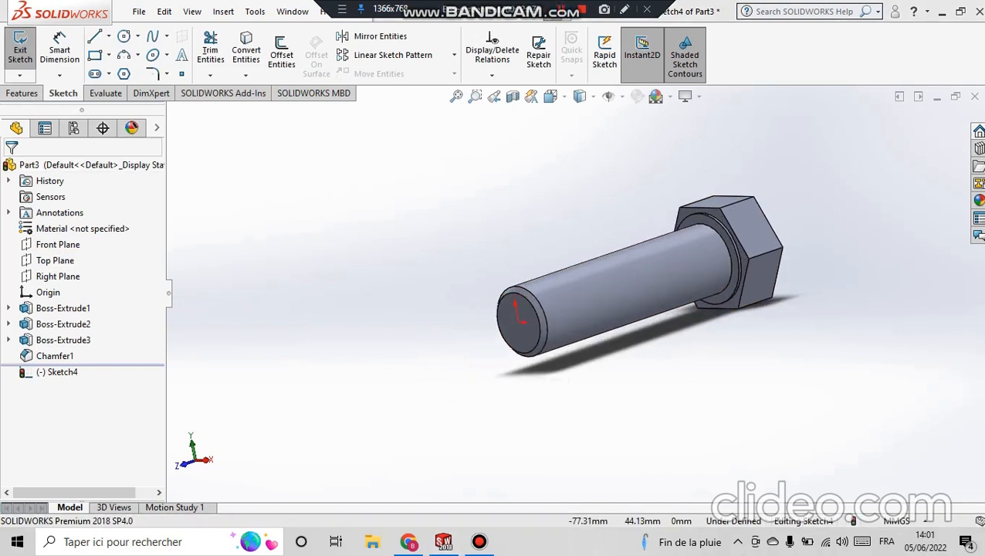
click(123, 36)
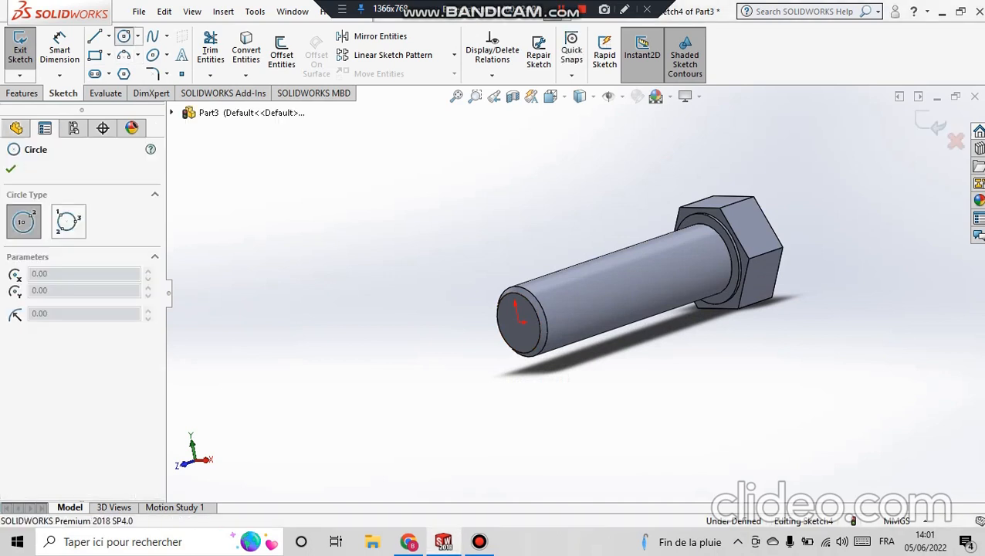
click(519, 322)
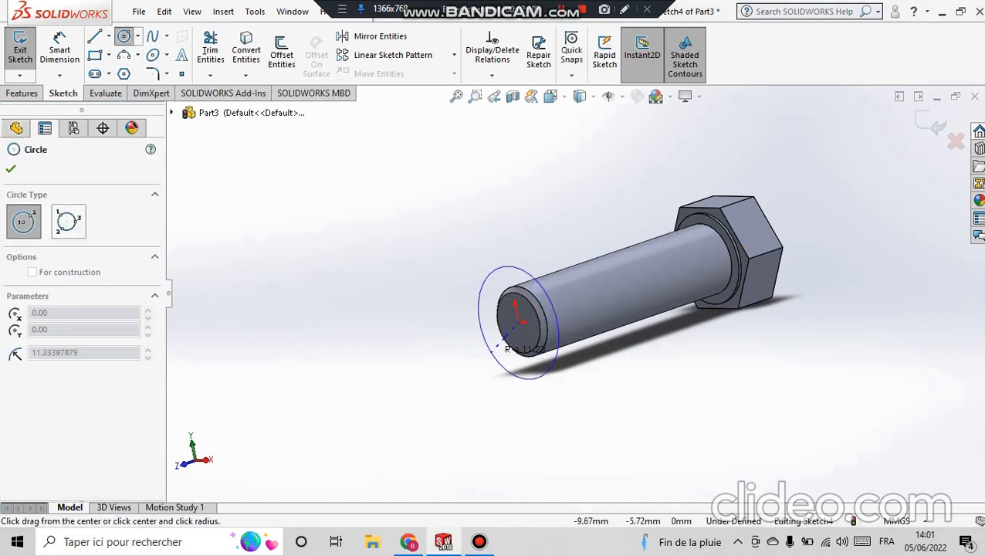
click(558, 321)
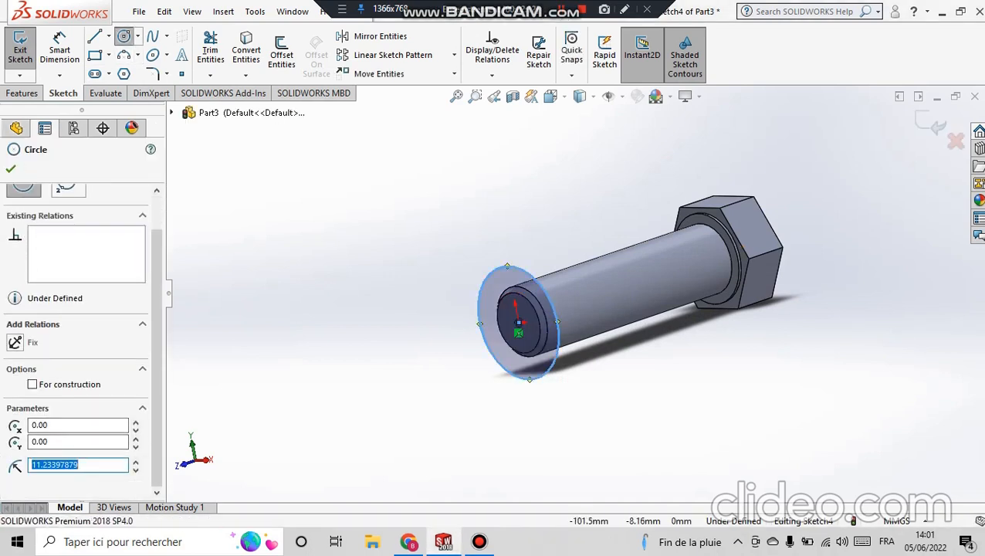
Set the helix base circle's radius to 7 mm and finish its sketch
text(7)
key(Return)
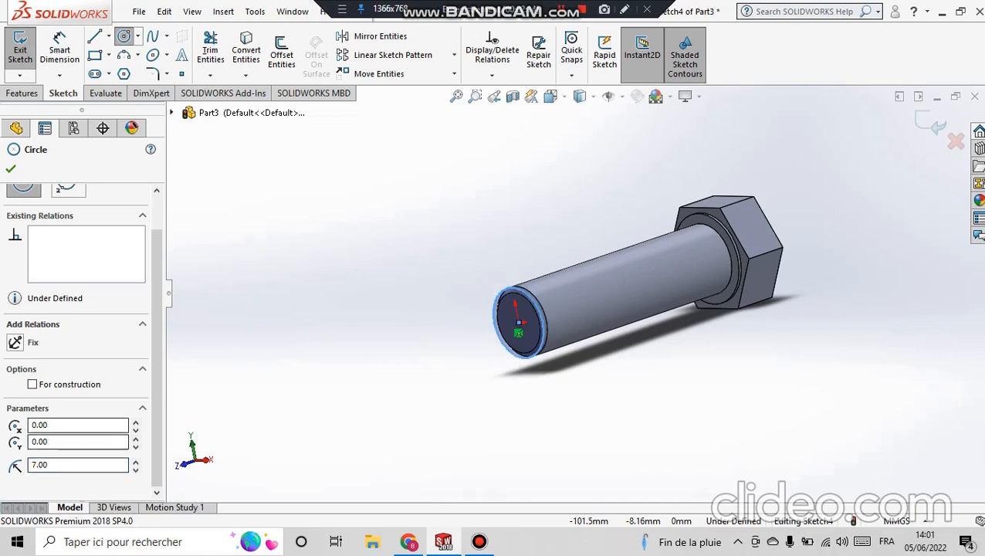
click(11, 169)
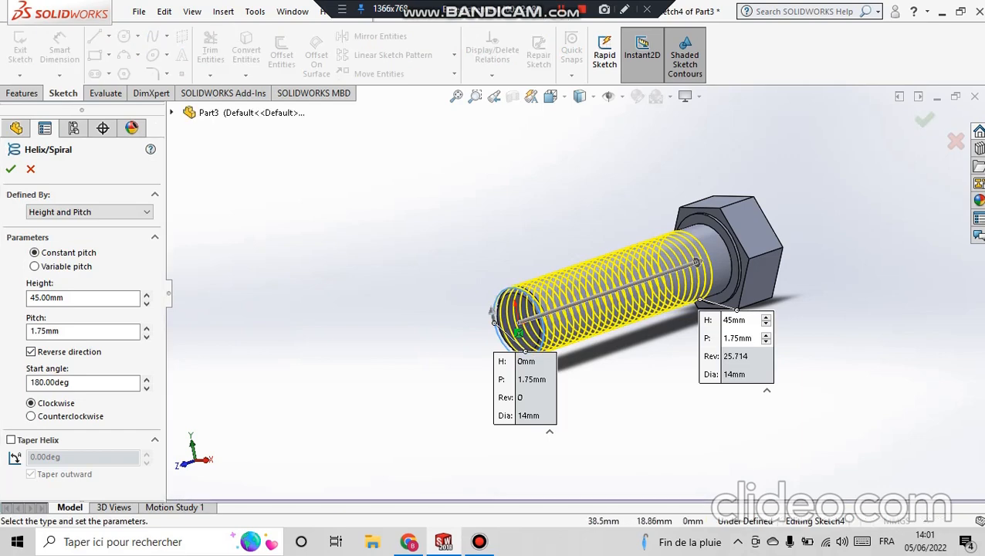
Create a clockwise helix by height and pitch: 45 mm high, constant 1.75 mm pitch, reversed direction, 180-degree start angle
middle_drag(477, 244, 498, 301)
click(116, 211)
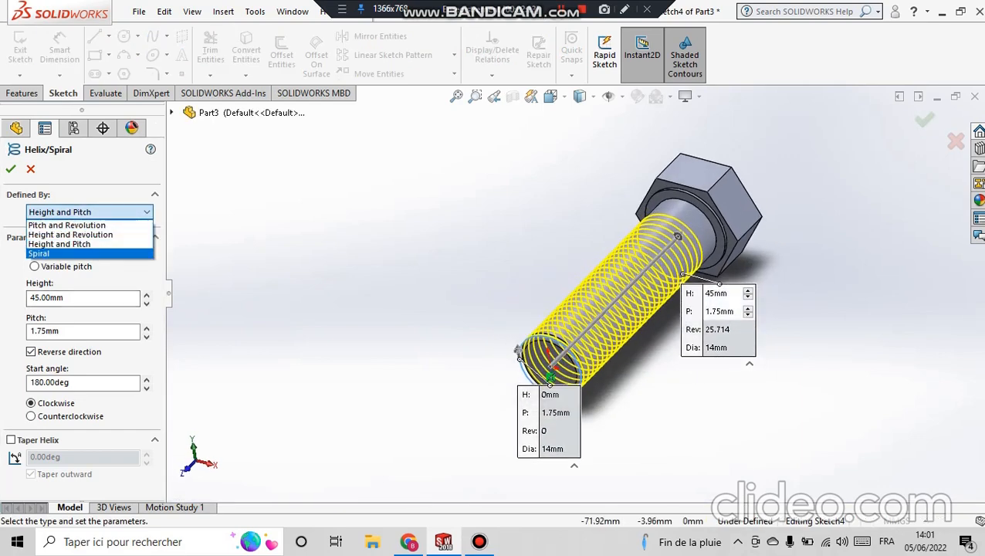
click(93, 243)
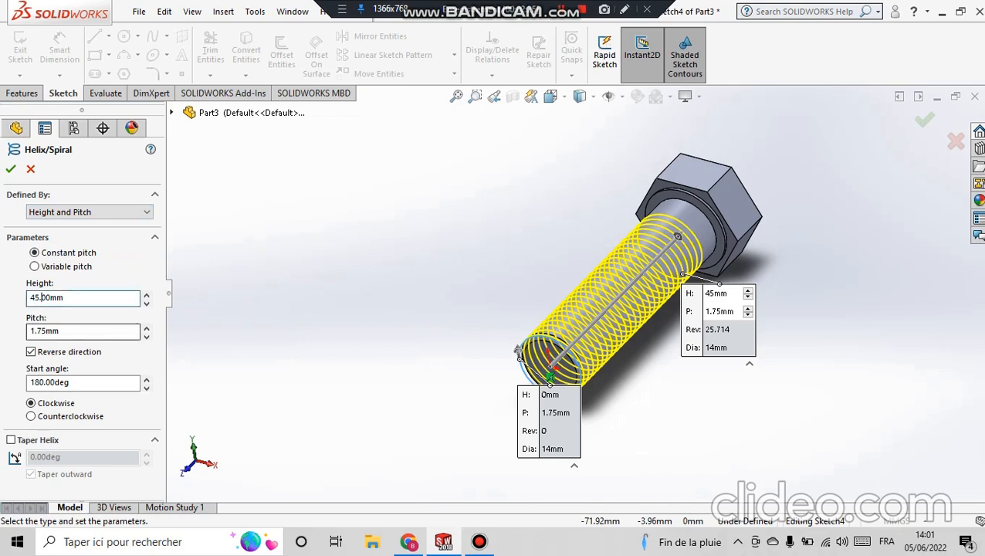
click(31, 352)
click(31, 352)
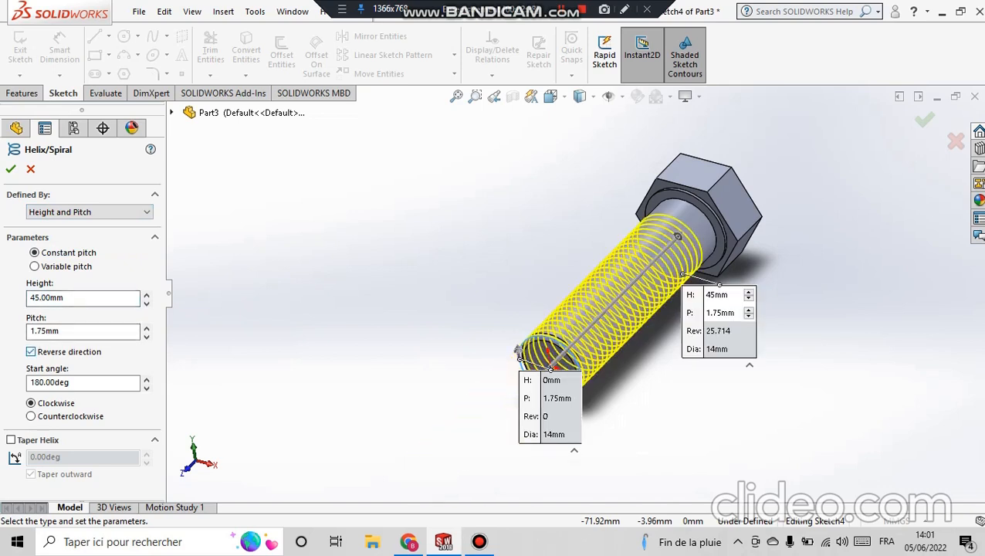
click(11, 169)
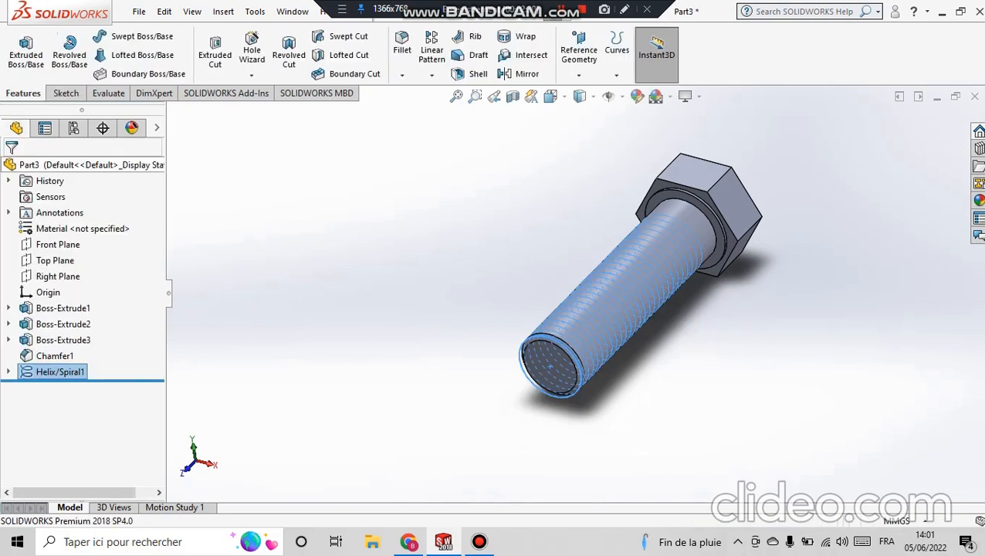
Sketch a downward-pointing three-sided polygon on the Top Plane beside the shank's free end, about 5.2 mm from centre to vertex
key(Escape)
middle_drag(549, 339, 527, 342)
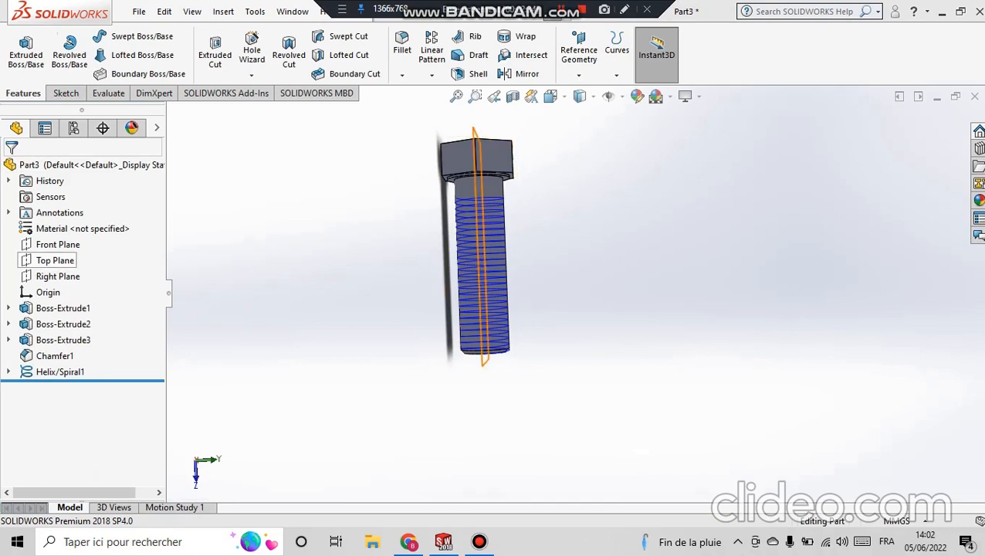
click(55, 260)
middle_drag(556, 309, 432, 307)
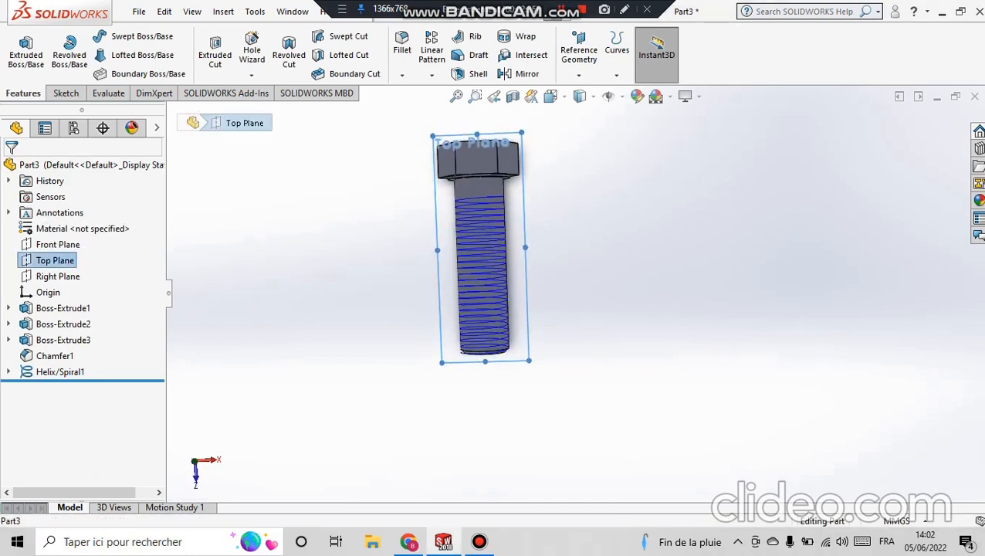
click(550, 97)
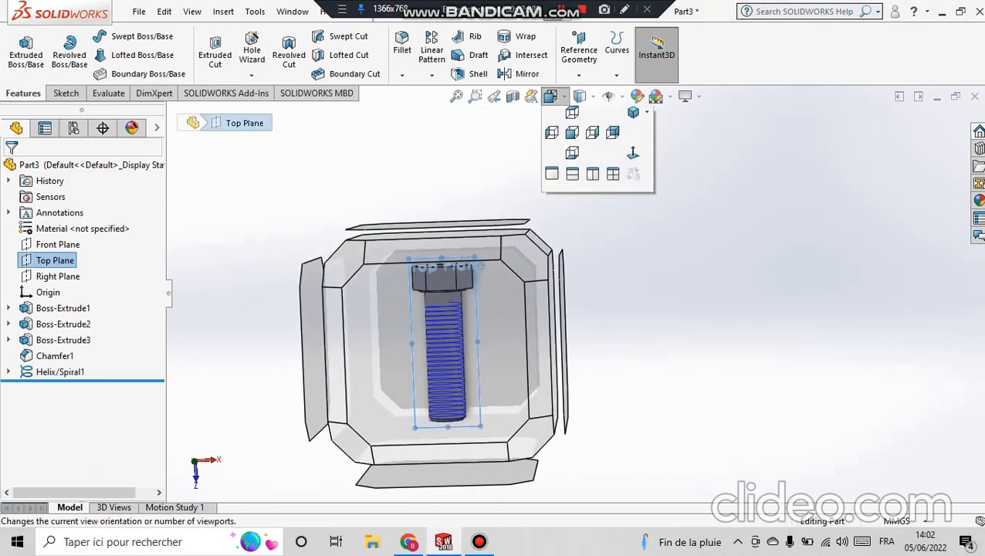
click(463, 332)
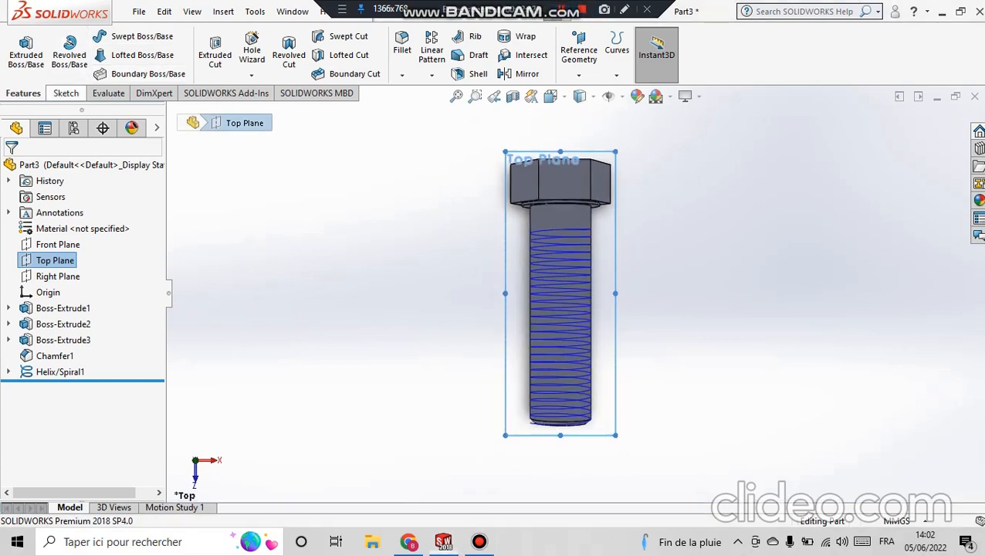
click(66, 93)
click(124, 74)
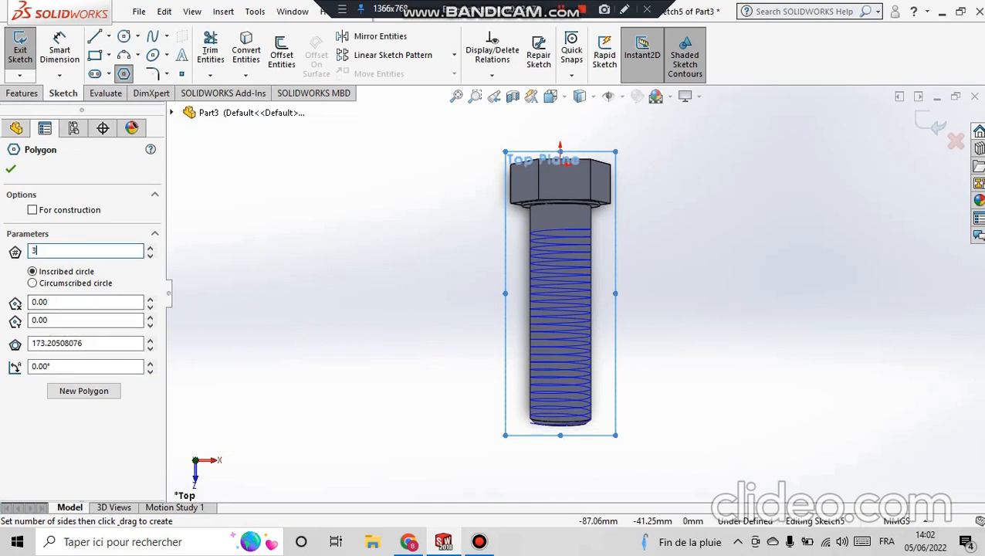
click(11, 168)
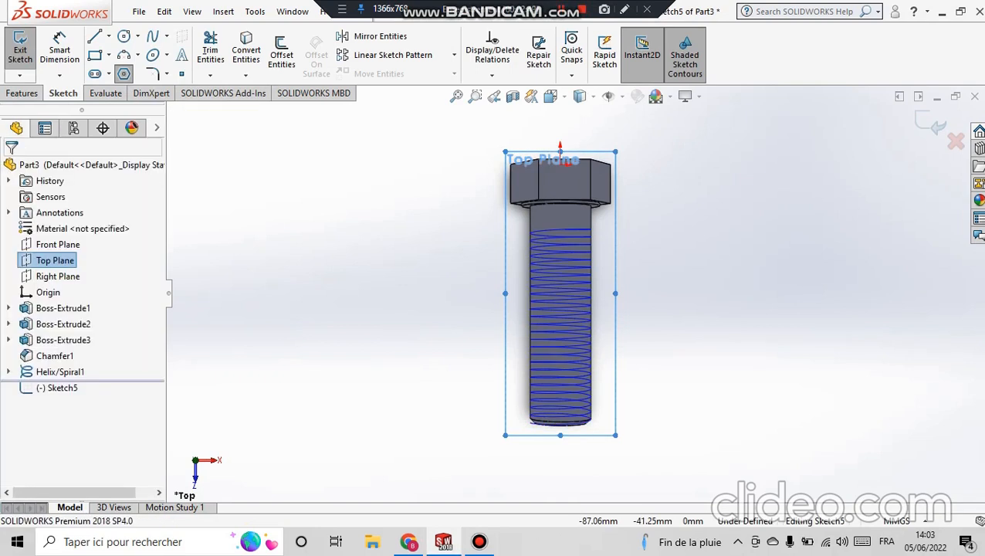
click(678, 397)
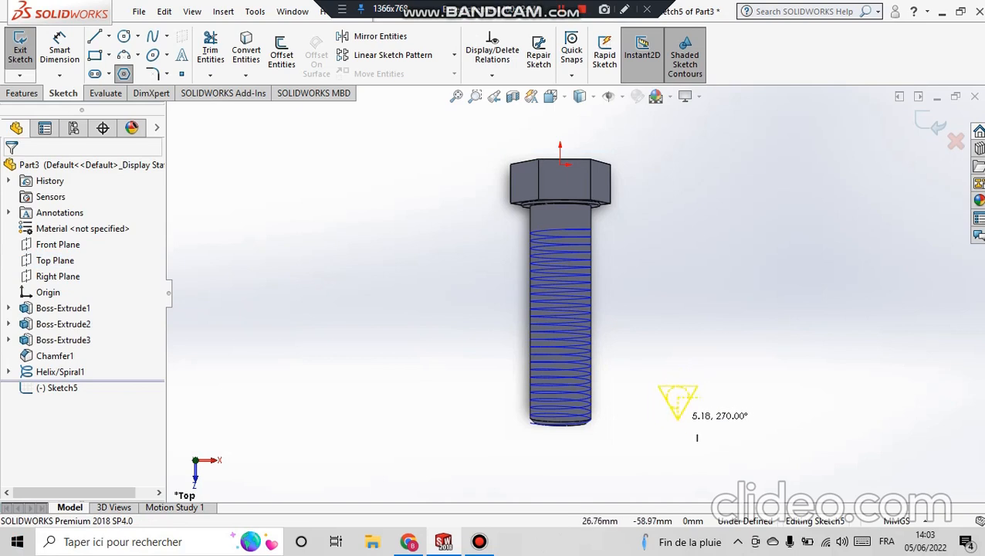
click(678, 419)
Dimension the vertical distance from the origin to the triangle's centre and set it to 59.5 mm
click(60, 48)
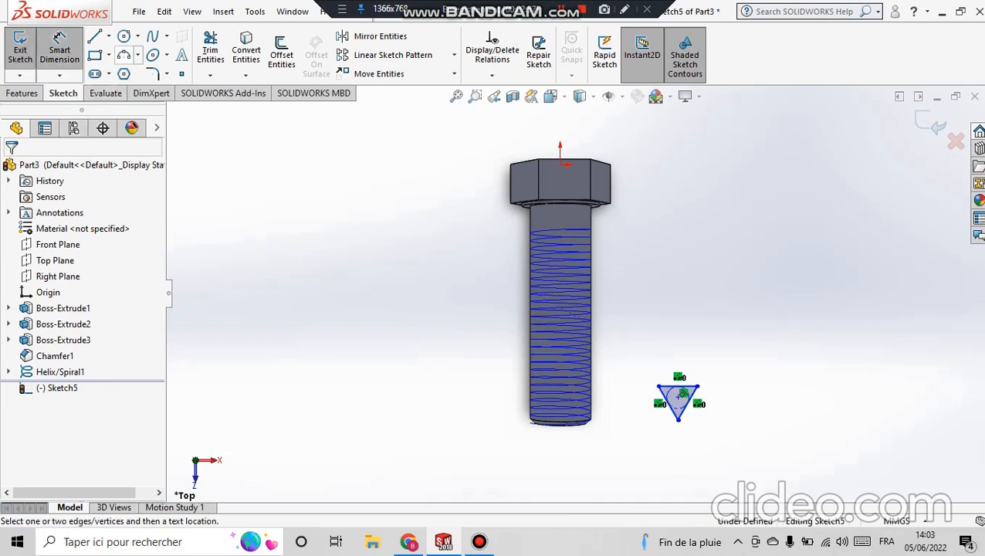
scroll(565, 218, down, 3)
scroll(569, 211, up, 4)
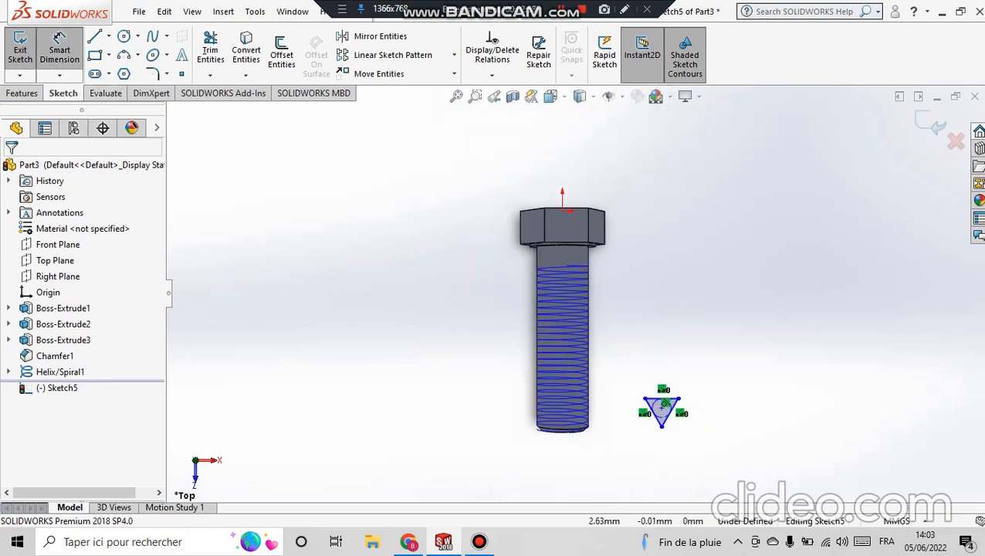
scroll(569, 210, down, 2)
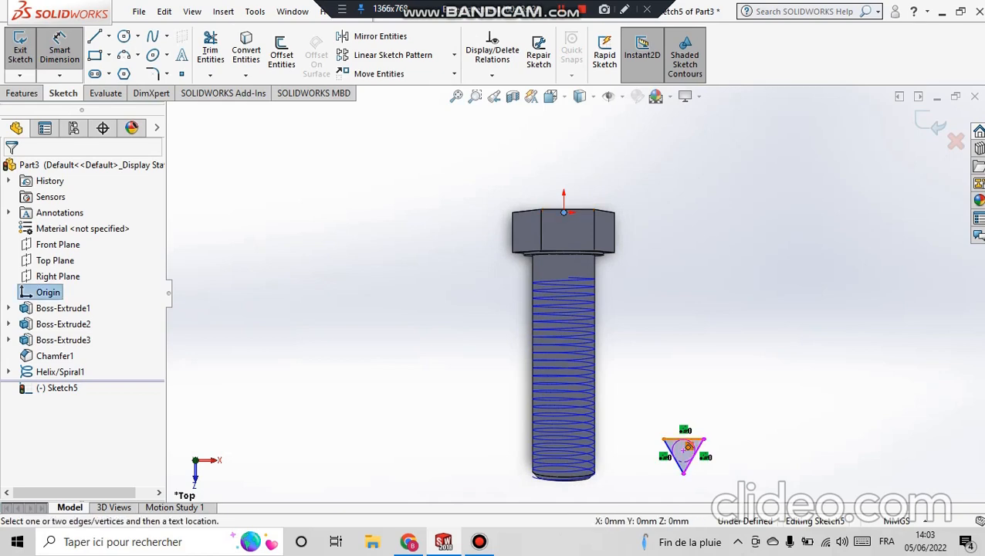
click(684, 447)
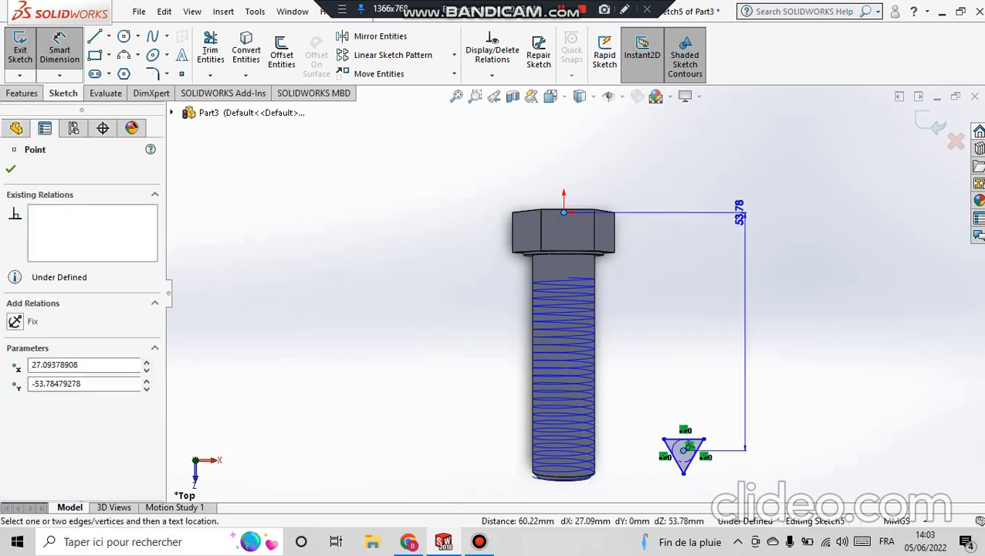
click(786, 298)
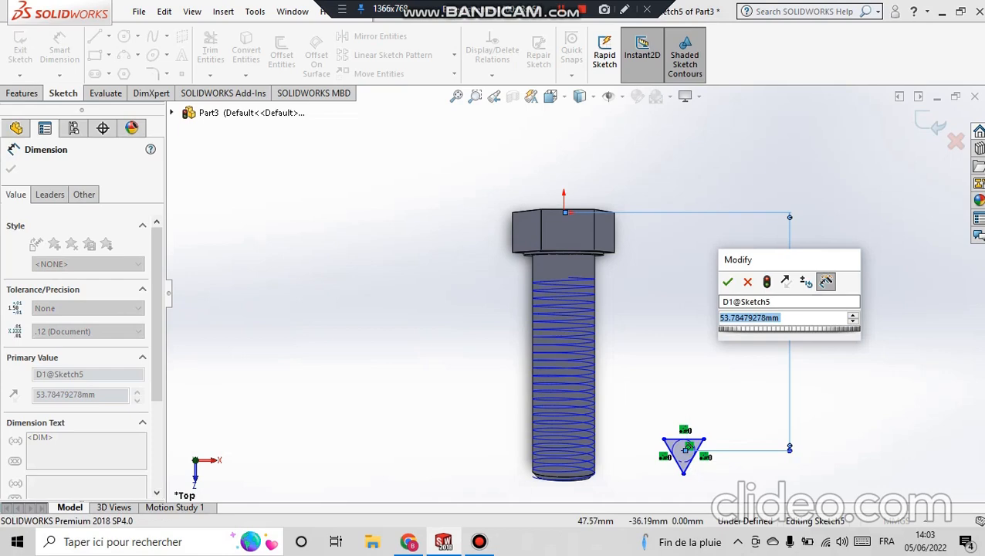
text(59.5)
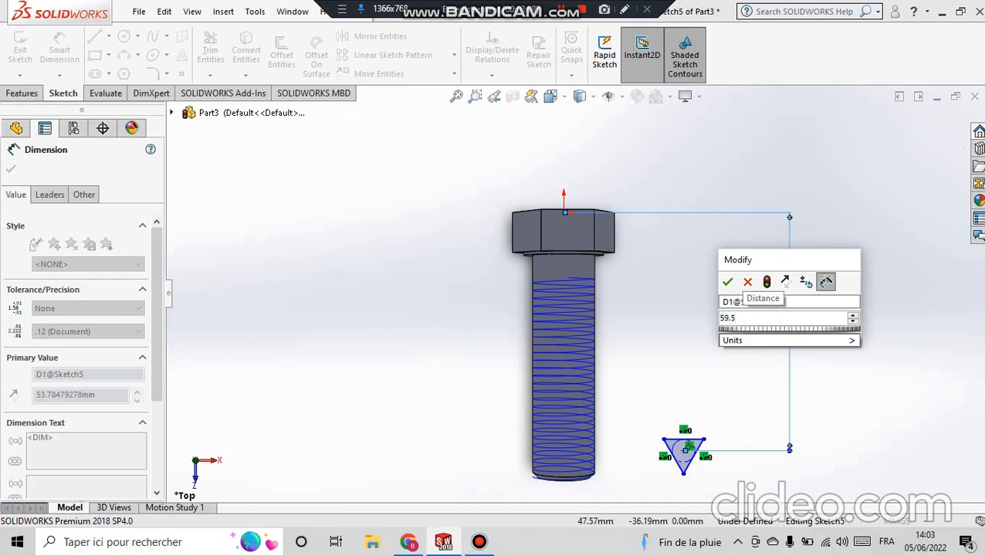
key(Return)
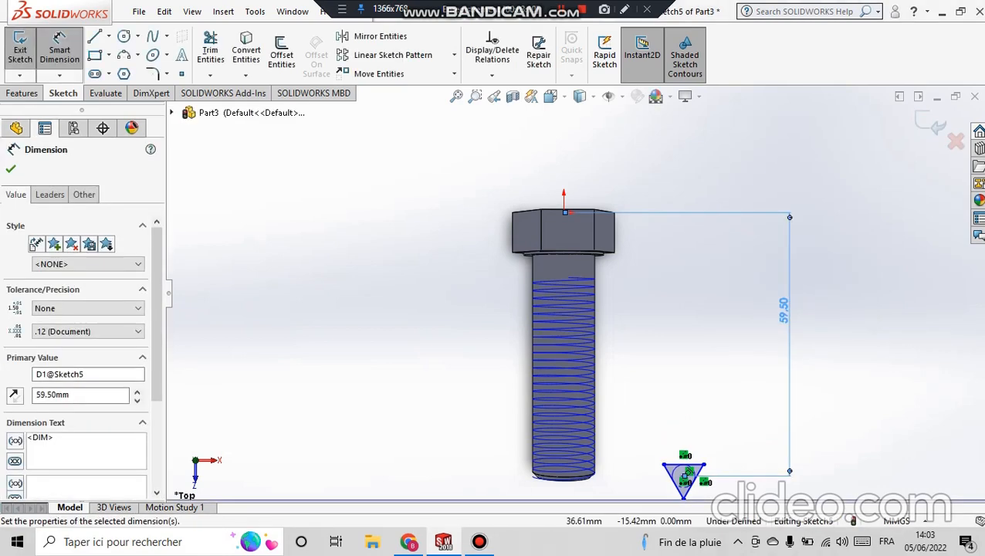
Dimension the horizontal distance between the triangle's centre and the origin and set it to 7 mm
scroll(726, 364, up, 3)
scroll(726, 365, down, 5)
scroll(726, 365, up, 2)
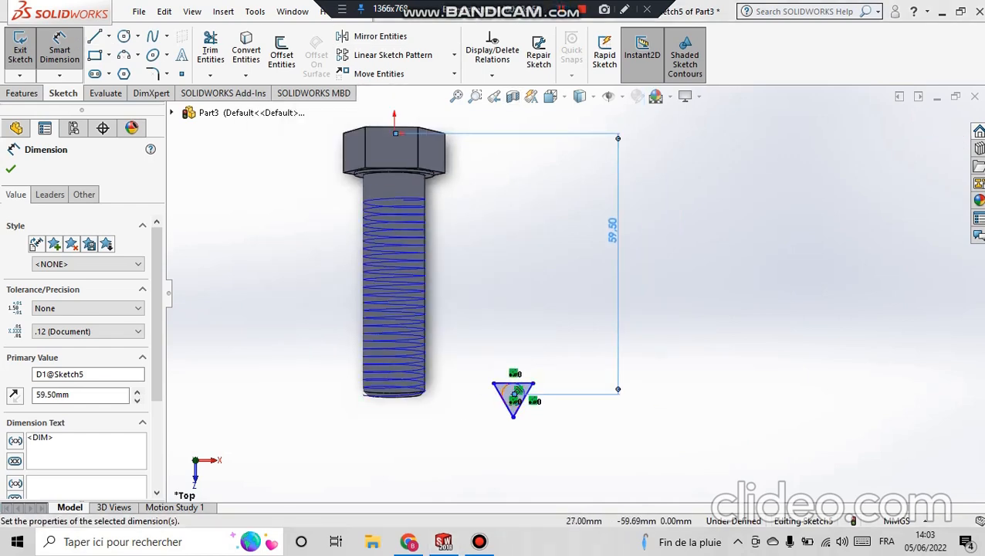
scroll(514, 394, down, 2)
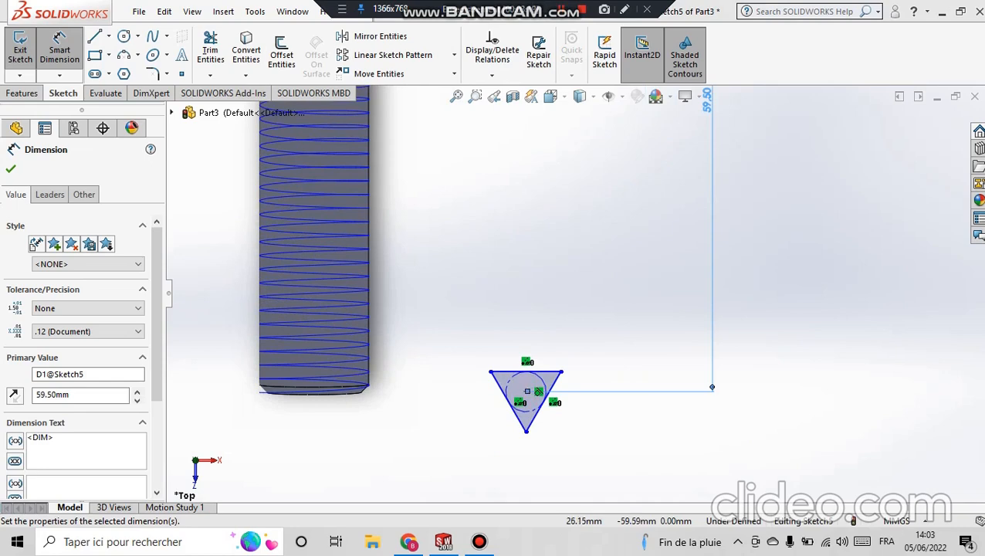
scroll(507, 398, down, 4)
click(607, 365)
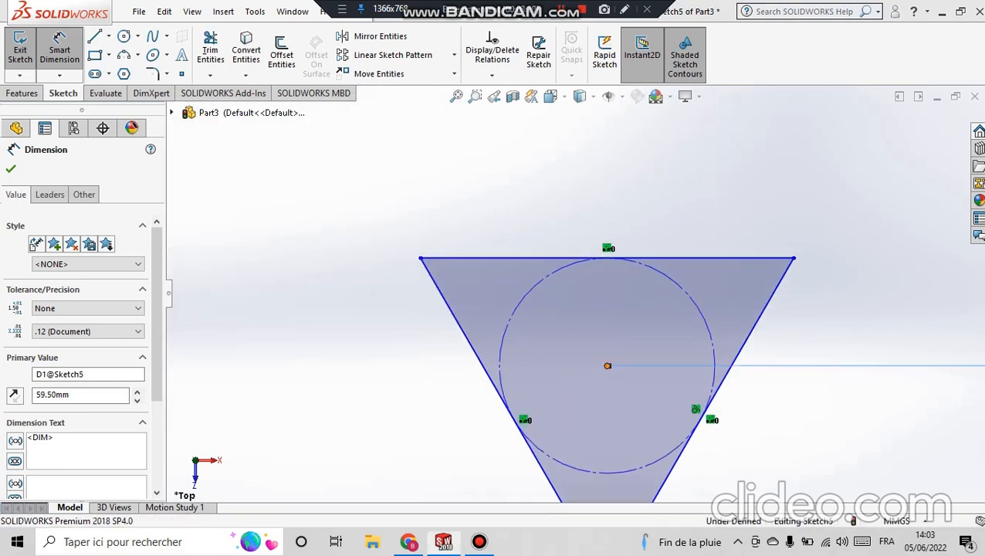
scroll(608, 366, up, 5)
scroll(563, 291, up, 6)
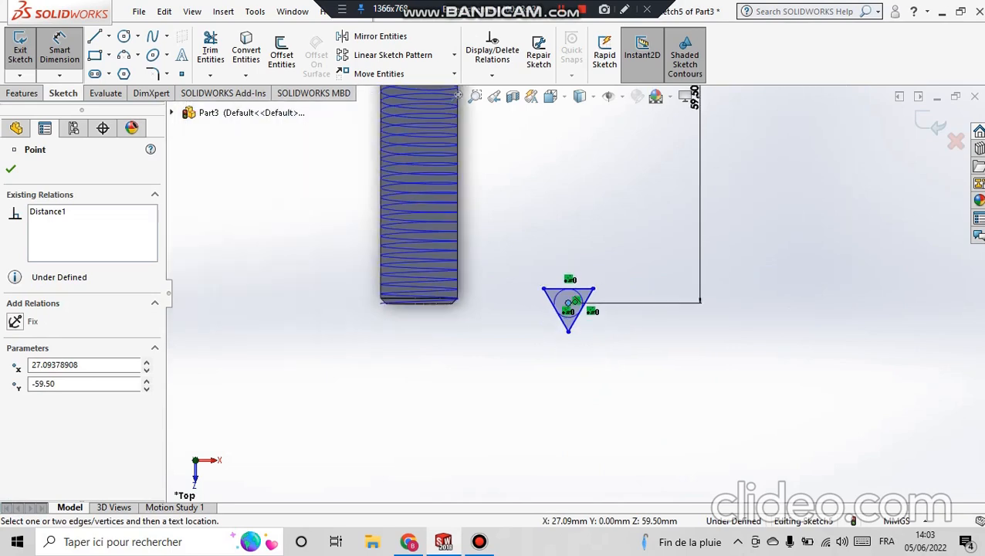
scroll(505, 139, down, 4)
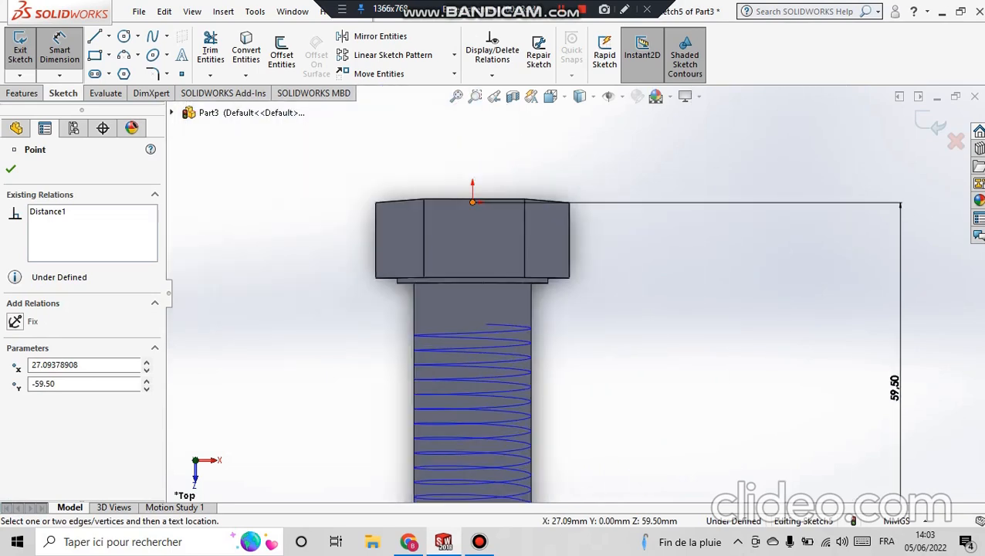
click(473, 202)
scroll(495, 339, down, 4)
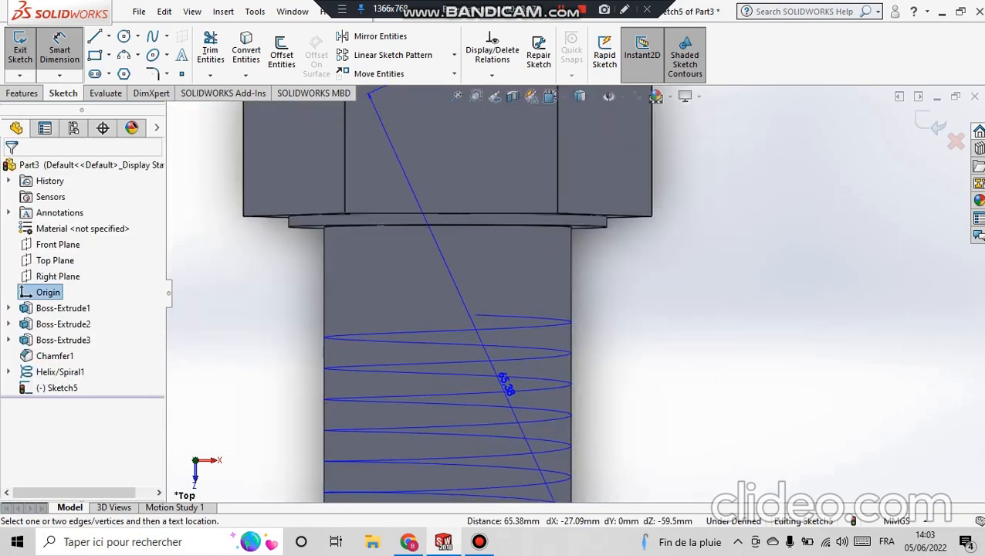
scroll(509, 384, up, 6)
scroll(533, 324, up, 3)
scroll(564, 370, down, 3)
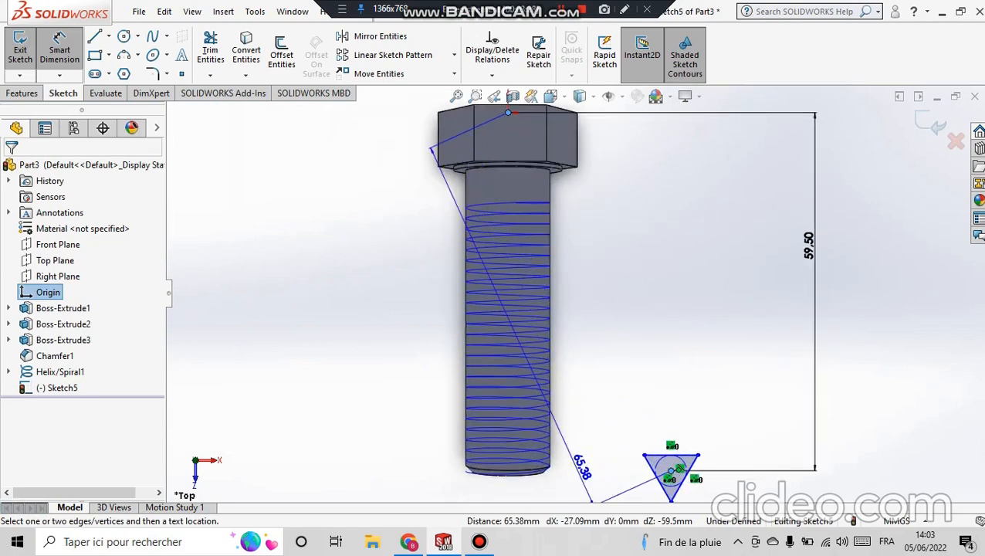
scroll(576, 440, down, 3)
scroll(568, 324, up, 4)
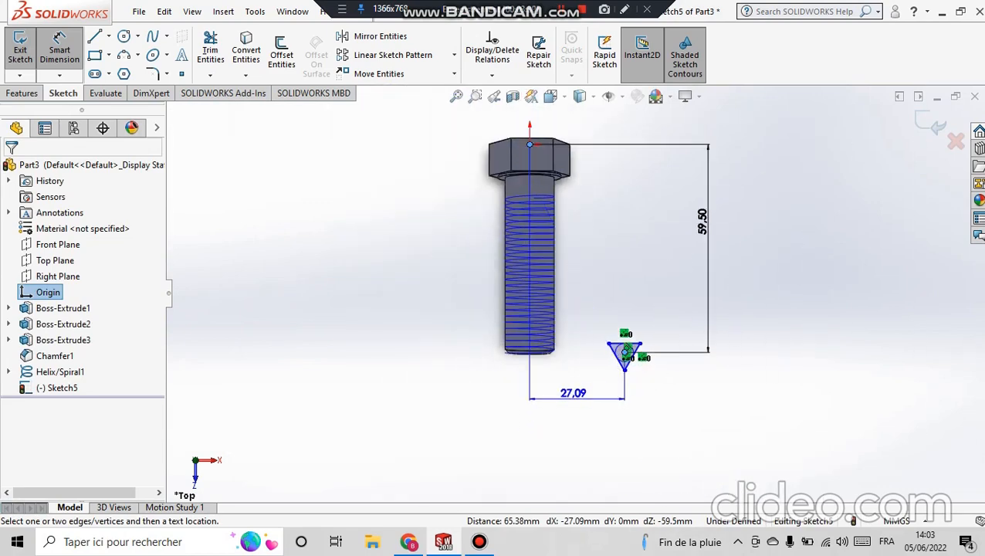
click(582, 389)
text(7)
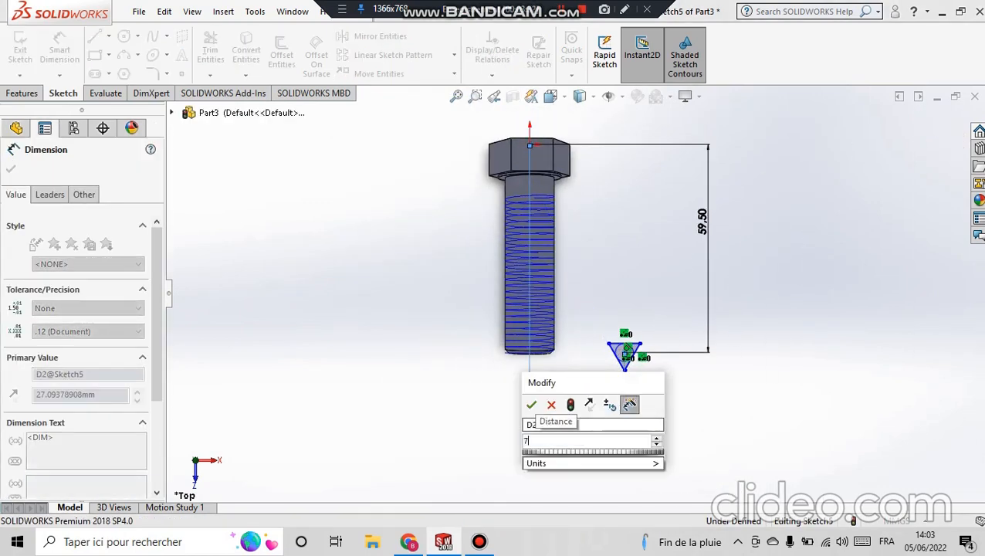
key(Return)
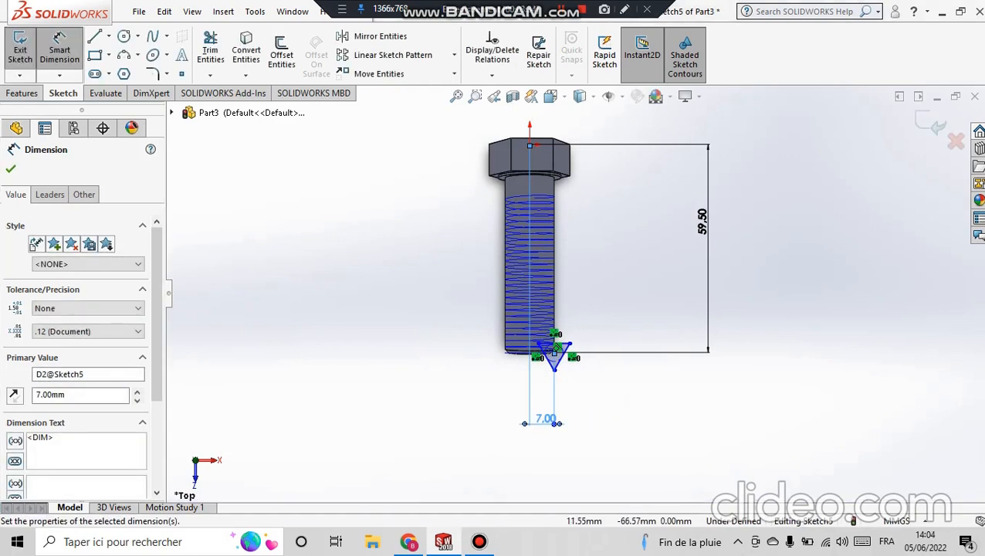
Finish the triangular thread profile sketch
scroll(569, 378, down, 2)
scroll(578, 362, up, 4)
click(630, 286)
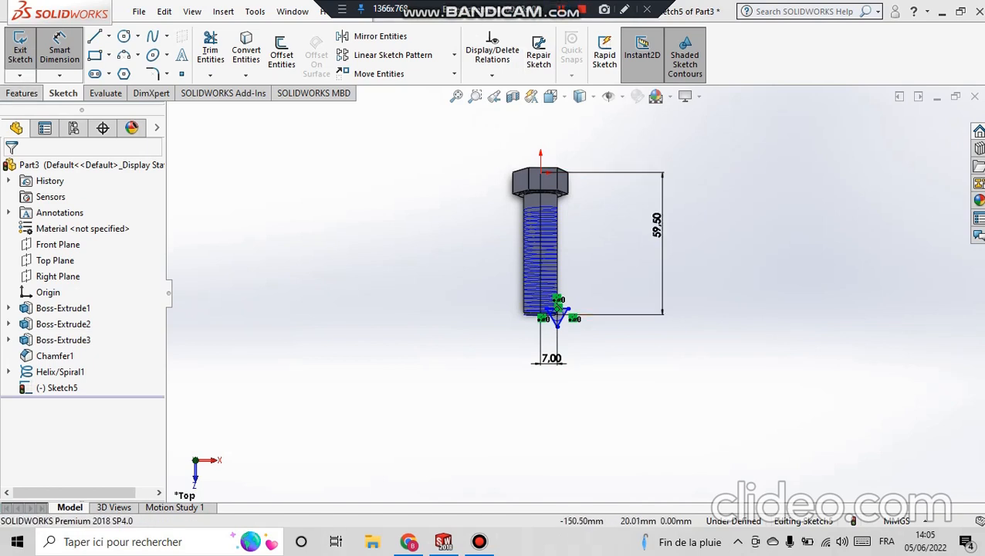
click(20, 49)
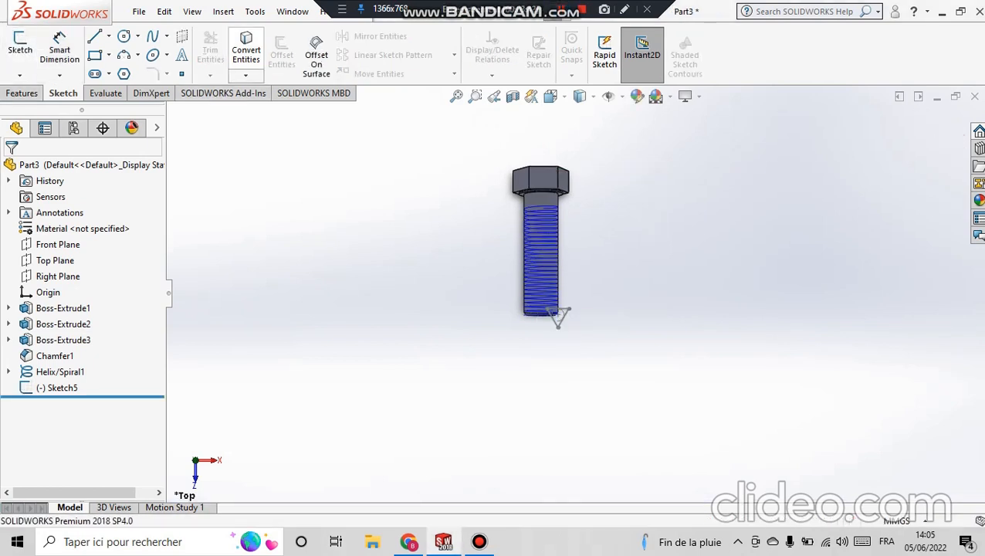
Try a swept cut with the large triangle sketch as profile and the helix as path, checking the sweep direction options
click(22, 92)
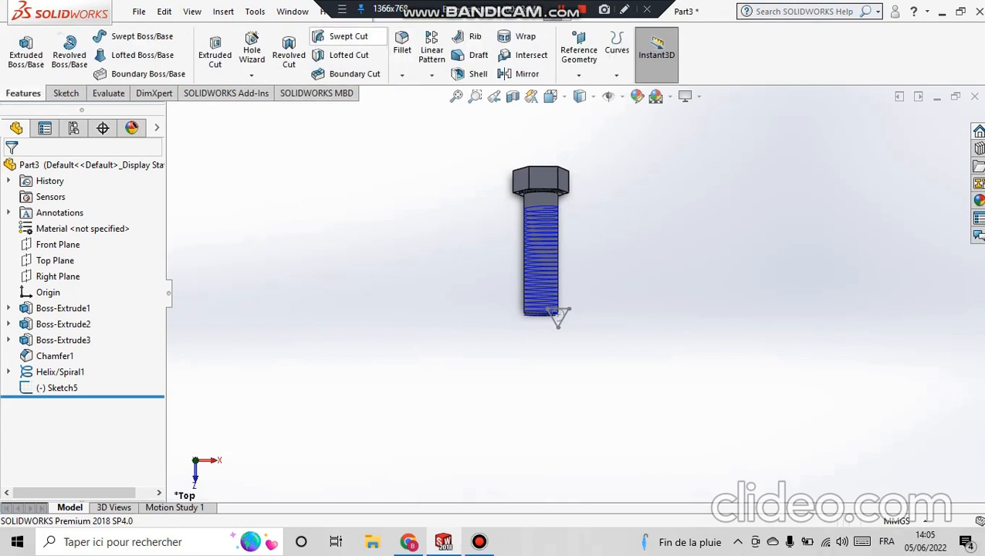
click(348, 37)
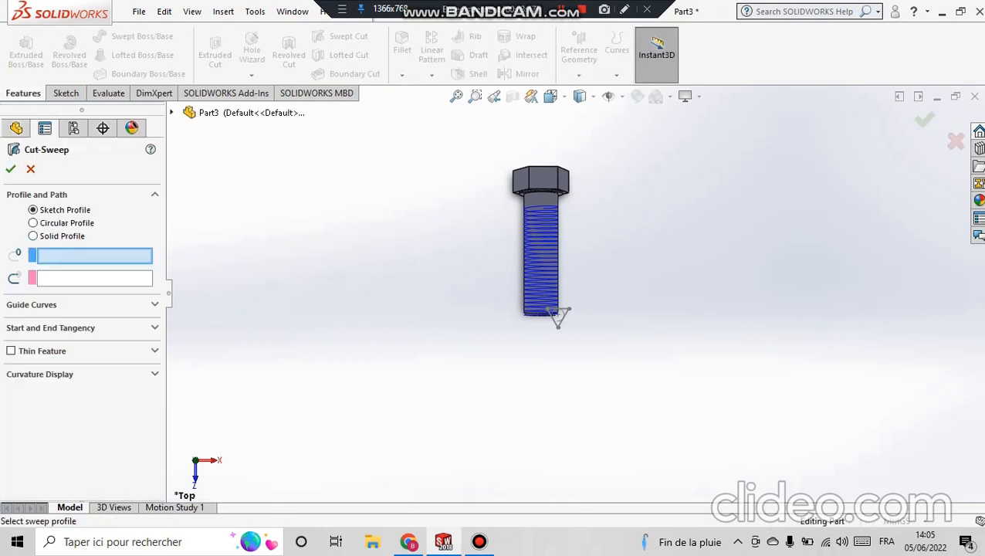
click(58, 223)
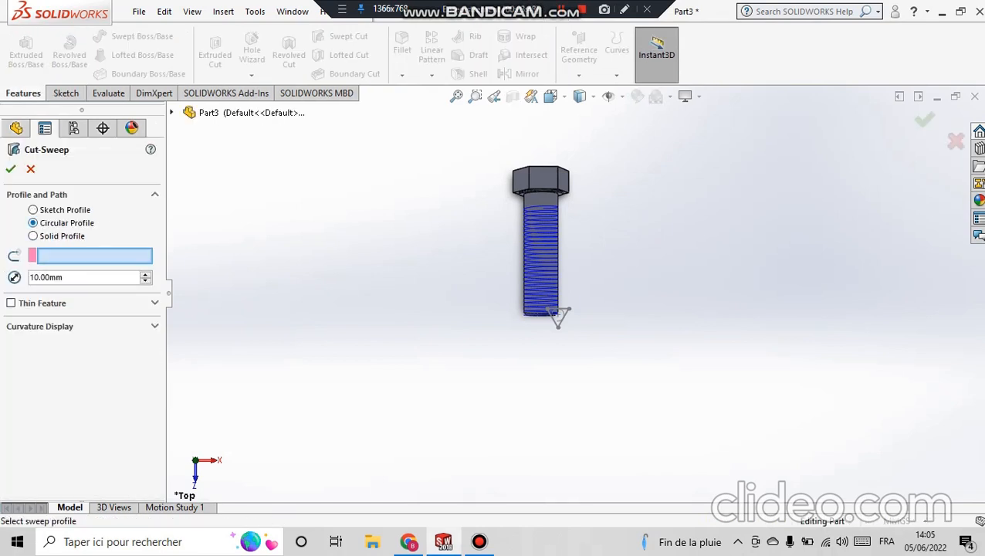
click(59, 236)
click(59, 353)
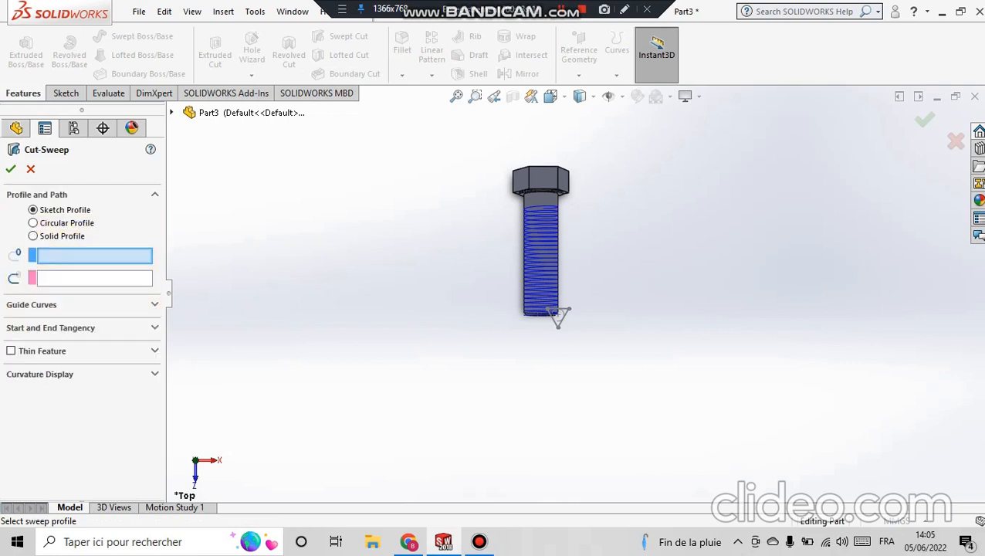
scroll(508, 254, up, 5)
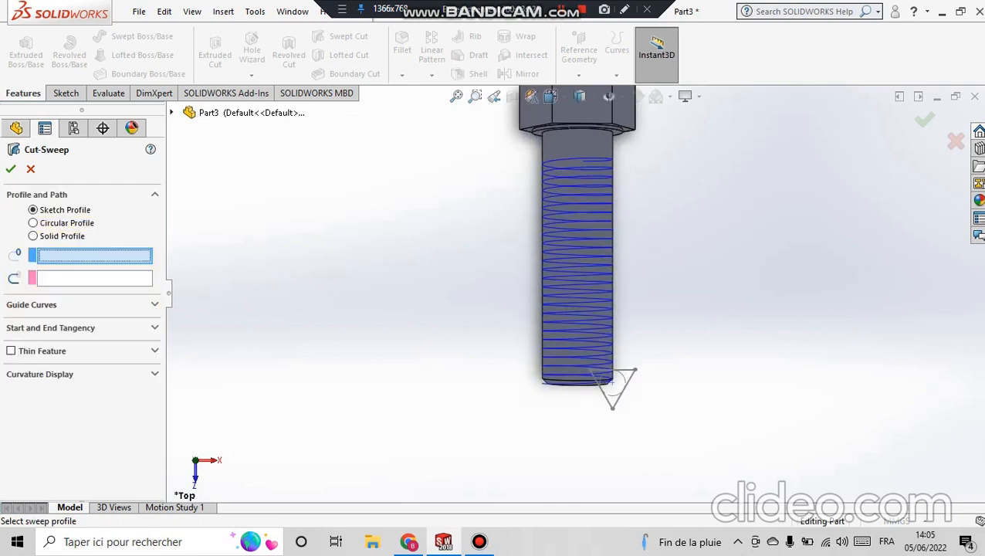
click(598, 372)
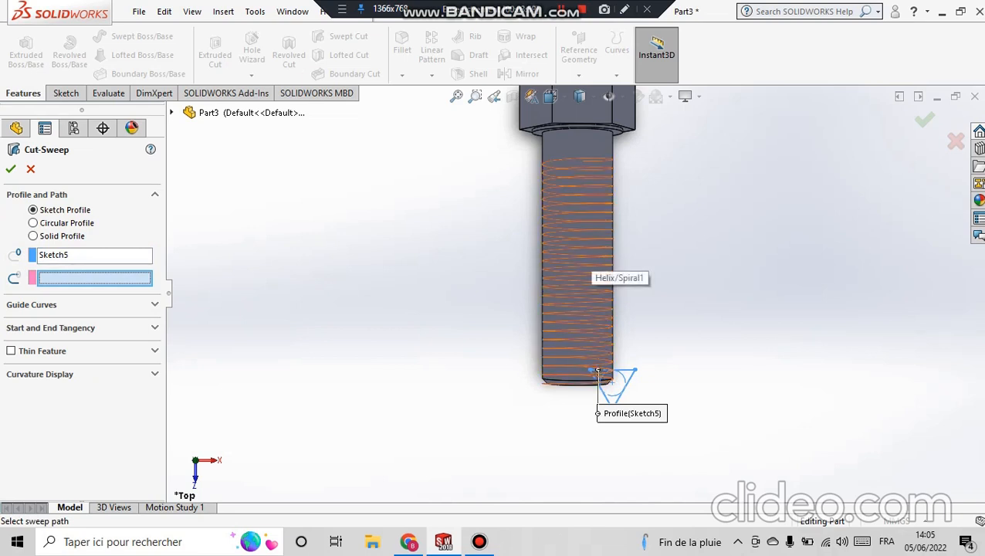
click(591, 248)
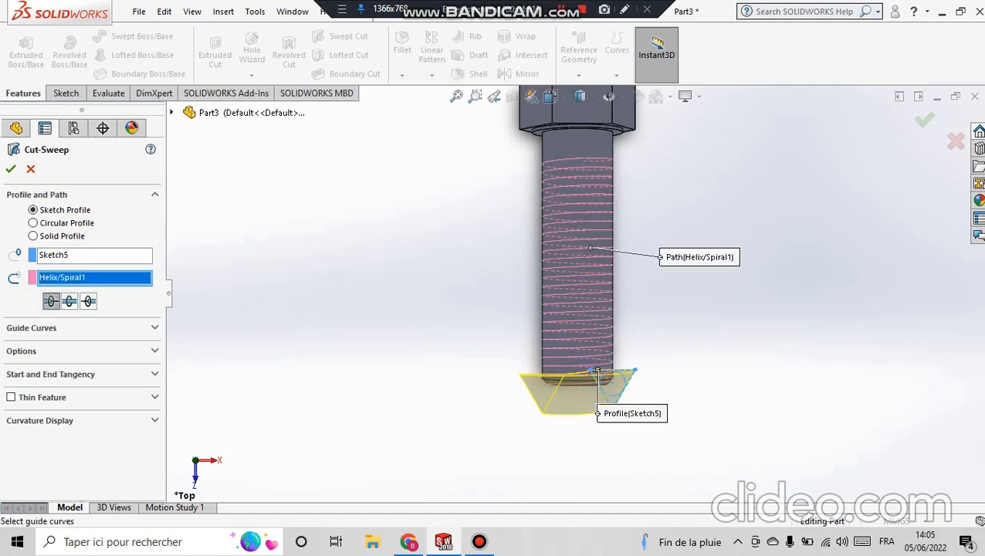
scroll(683, 285, up, 2)
scroll(683, 286, down, 3)
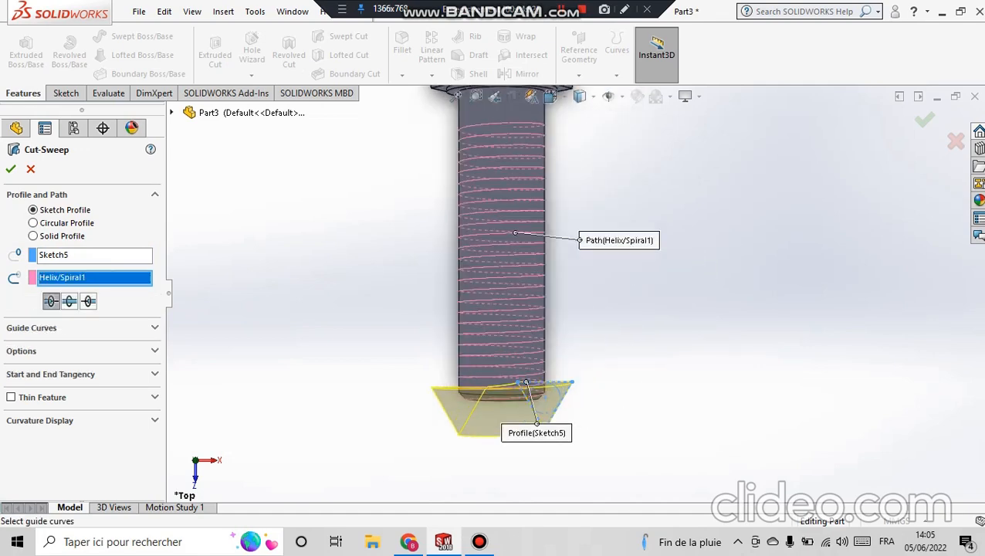
mouse_move(683, 286)
middle_down()
mouse_move(648, 290)
mouse_move(618, 266)
mouse_move(656, 258)
mouse_move(718, 186)
mouse_move(695, 224)
mouse_move(704, 270)
mouse_move(693, 272)
middle_up()
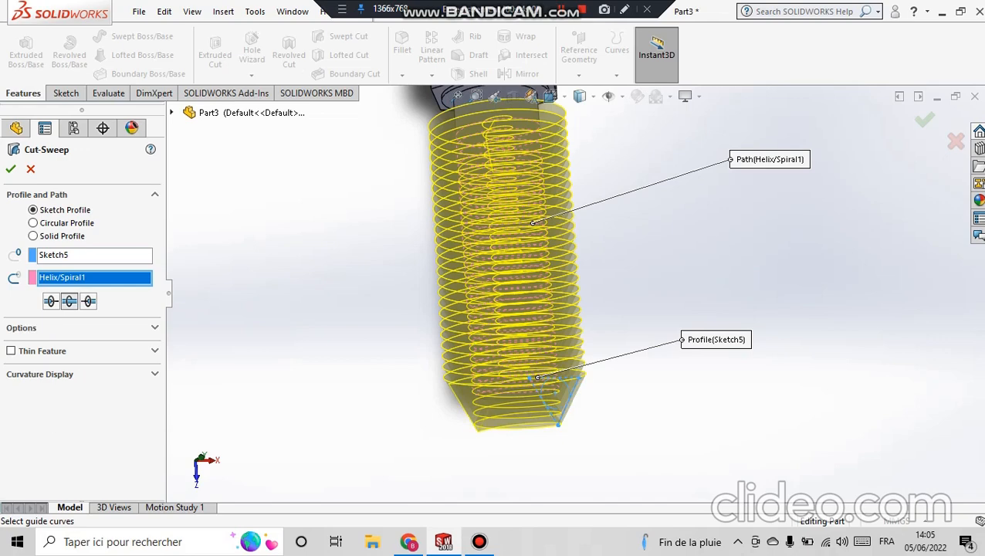
click(51, 301)
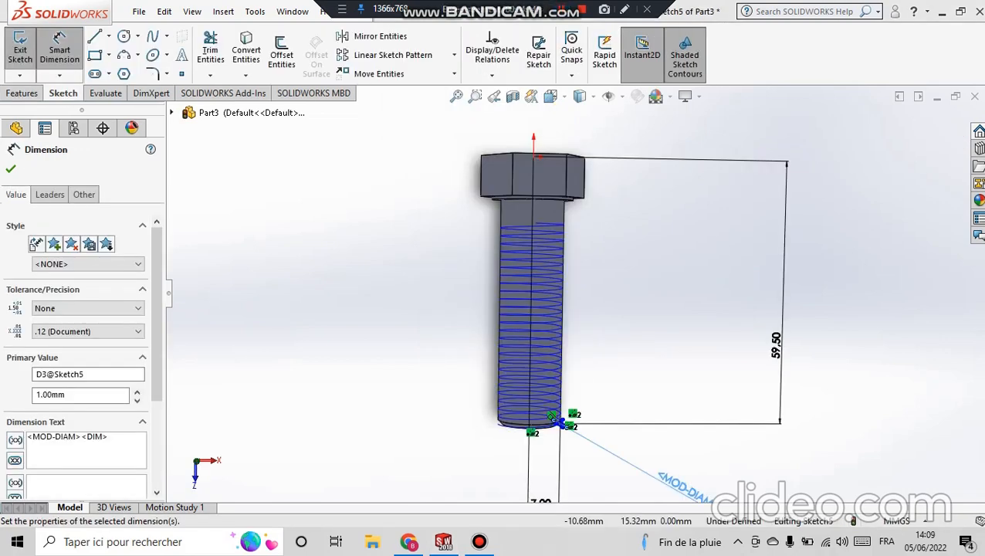
Accept the 1 mm diameter dimension on the triangle's construction circle and finish editing the profile sketch
click(10, 169)
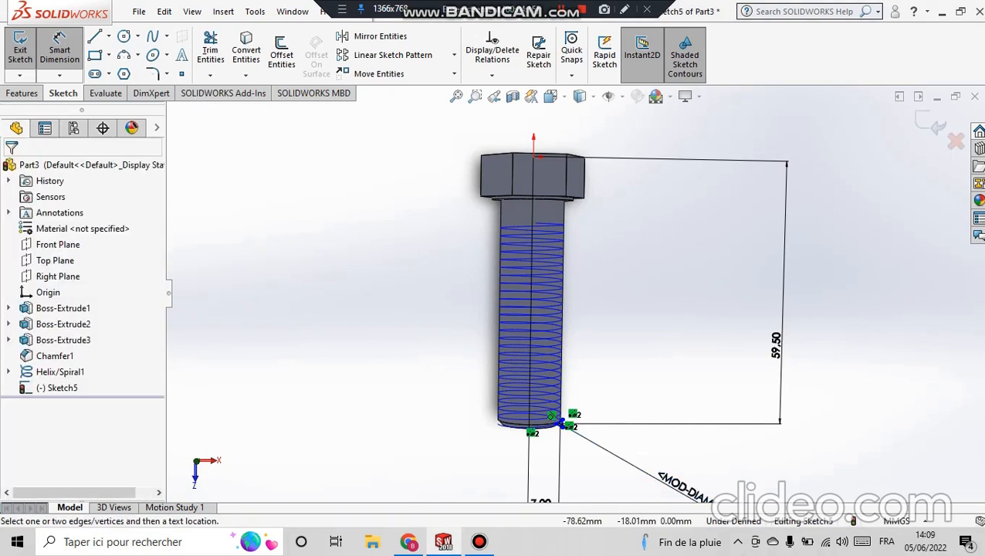
click(20, 46)
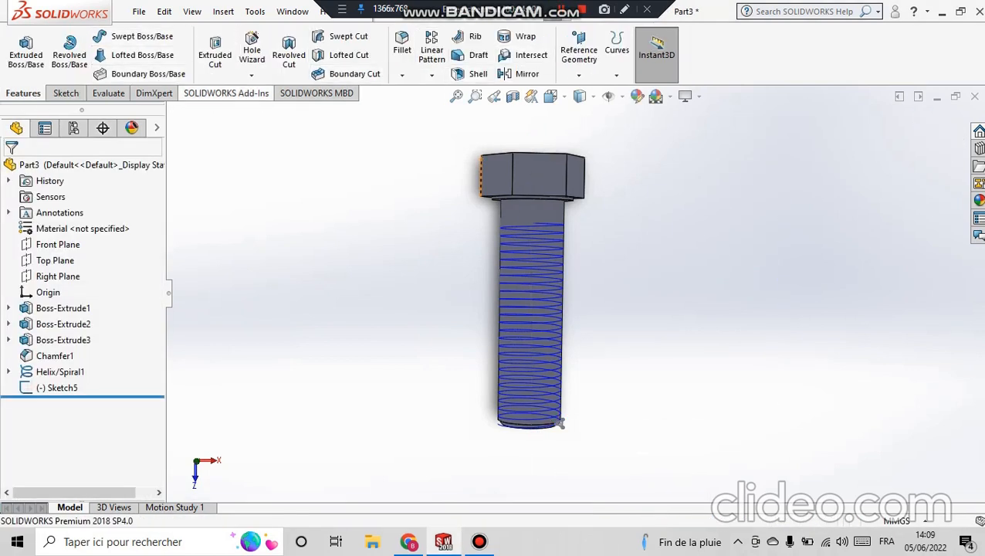
Cut the thread with a Swept Cut, using the small triangle sketch as profile and the helix as path, in both directions
click(344, 36)
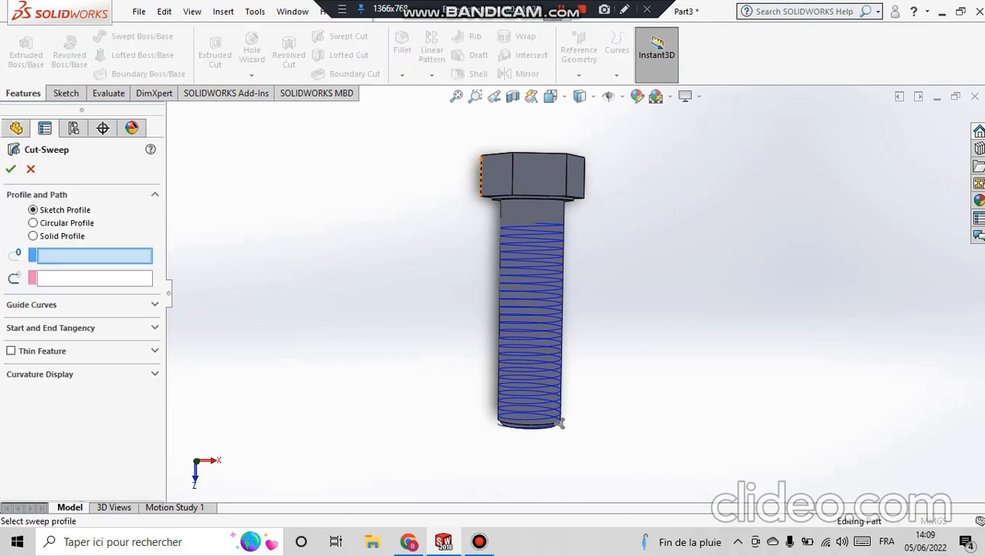
scroll(560, 423, down, 5)
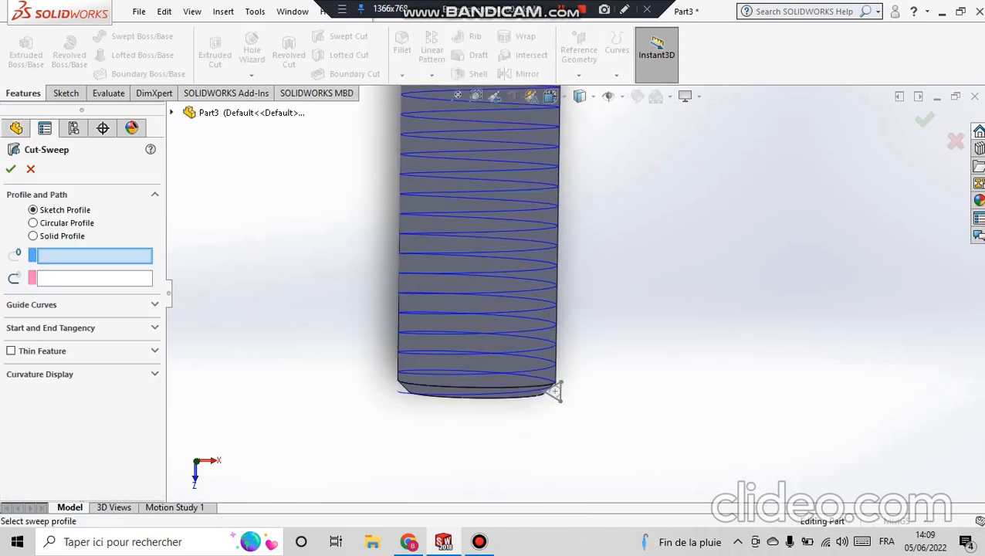
click(557, 391)
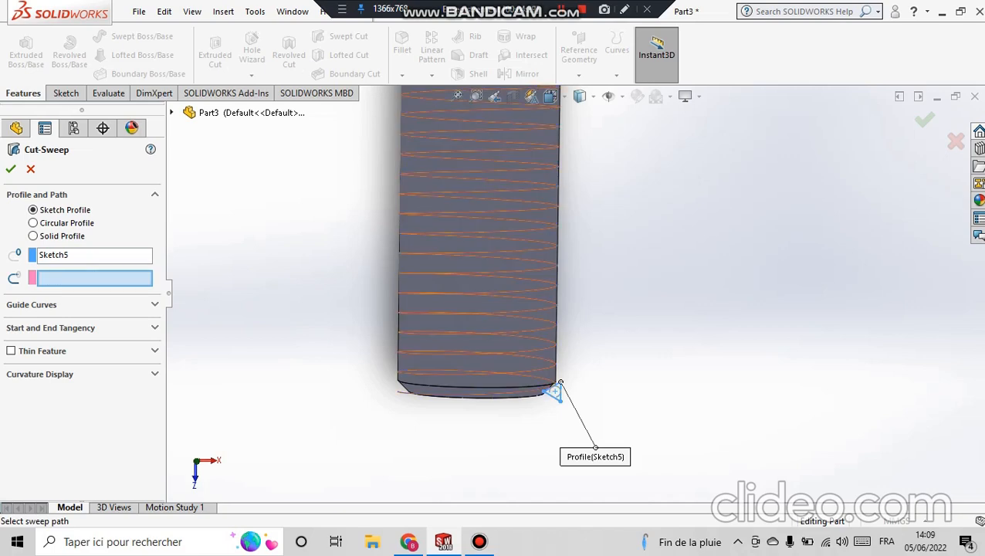
click(519, 296)
scroll(559, 281, up, 2)
middle_drag(558, 281, 528, 336)
scroll(528, 336, up, 4)
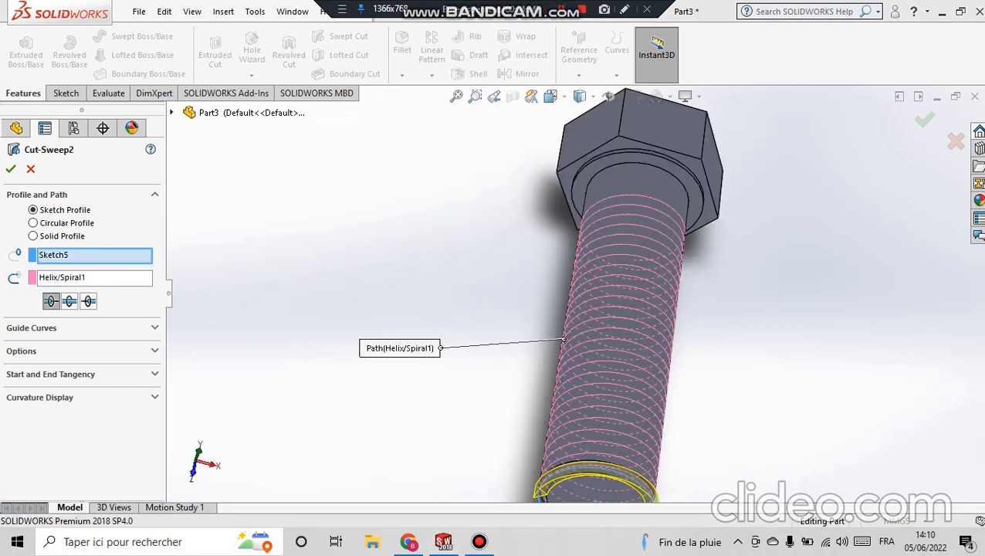
scroll(586, 325, up, 2)
mouse_move(587, 324)
middle_down()
mouse_move(640, 340)
mouse_move(575, 324)
middle_up()
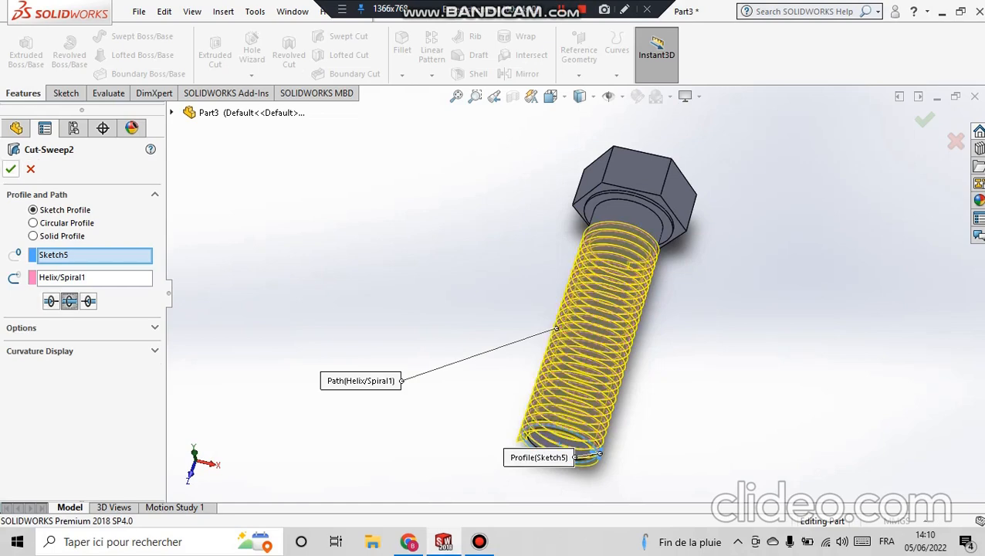
click(11, 169)
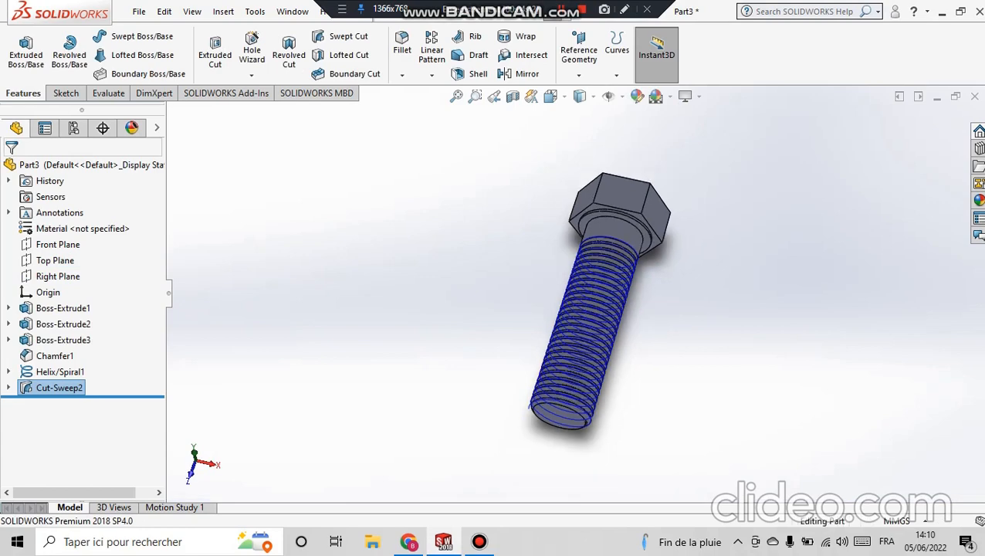
Sketch a circle centred on the origin on the hexagonal head's outer face and set its radius to 9.5 mm
middle_drag(594, 309, 513, 371)
click(521, 312)
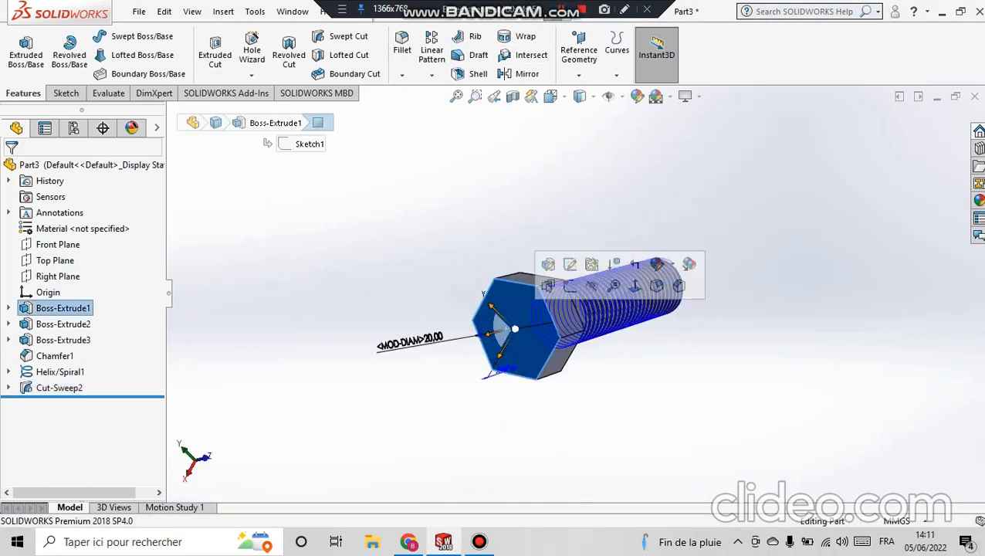
click(66, 93)
click(20, 50)
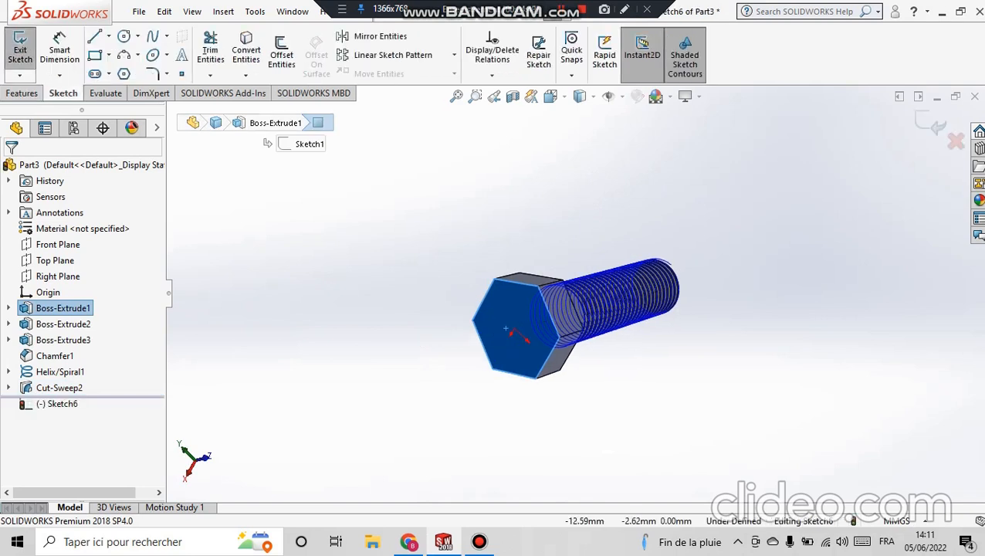
click(124, 37)
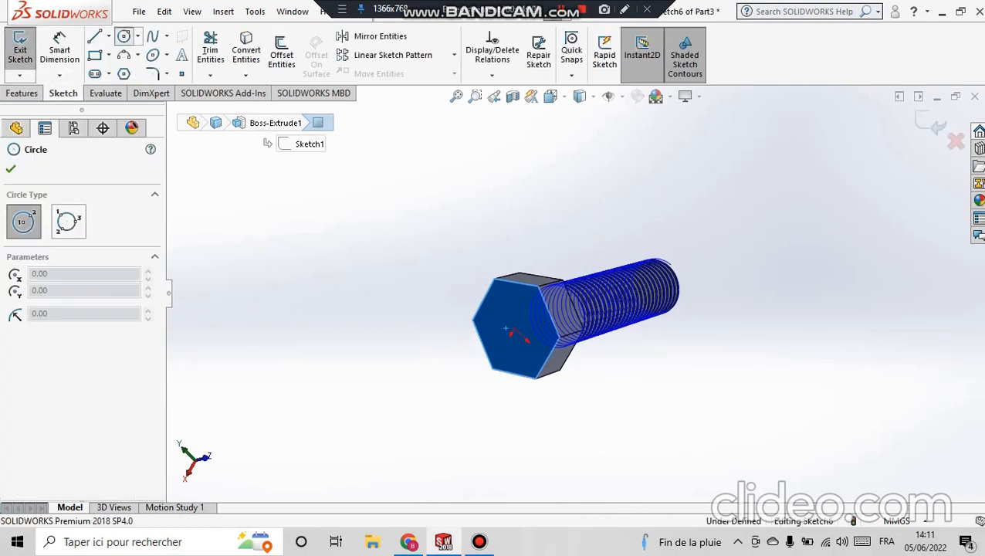
click(514, 328)
click(498, 355)
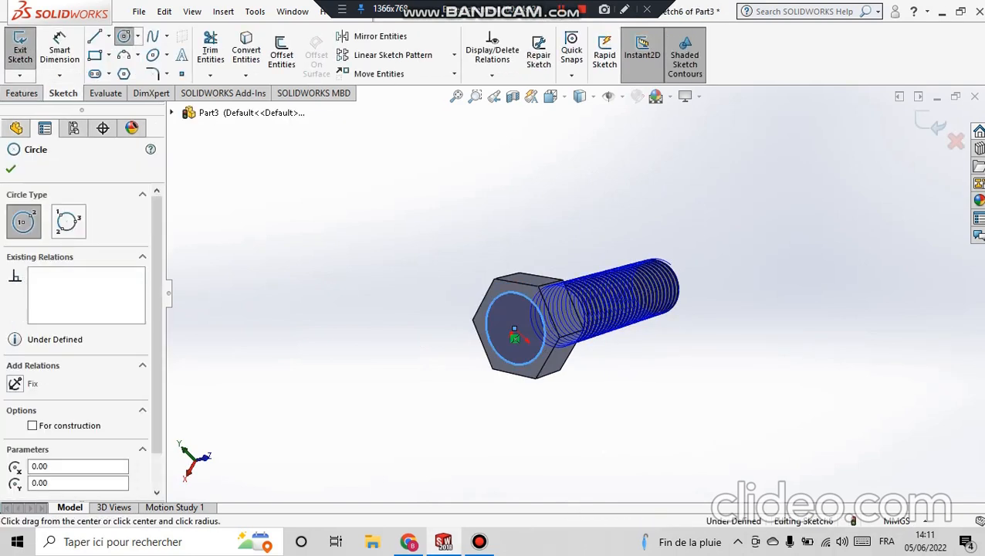
drag(156, 324, 157, 358)
double_click(56, 465)
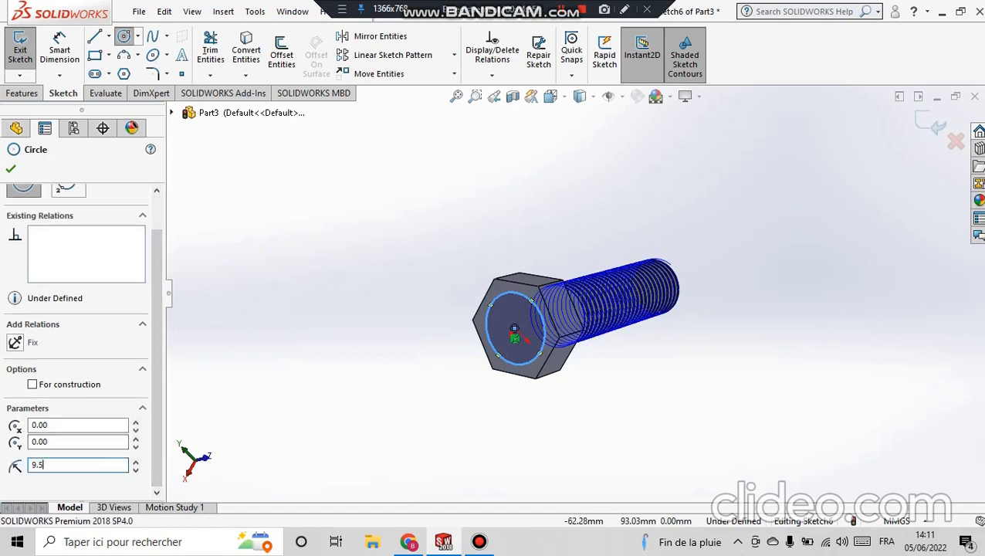
key(Return)
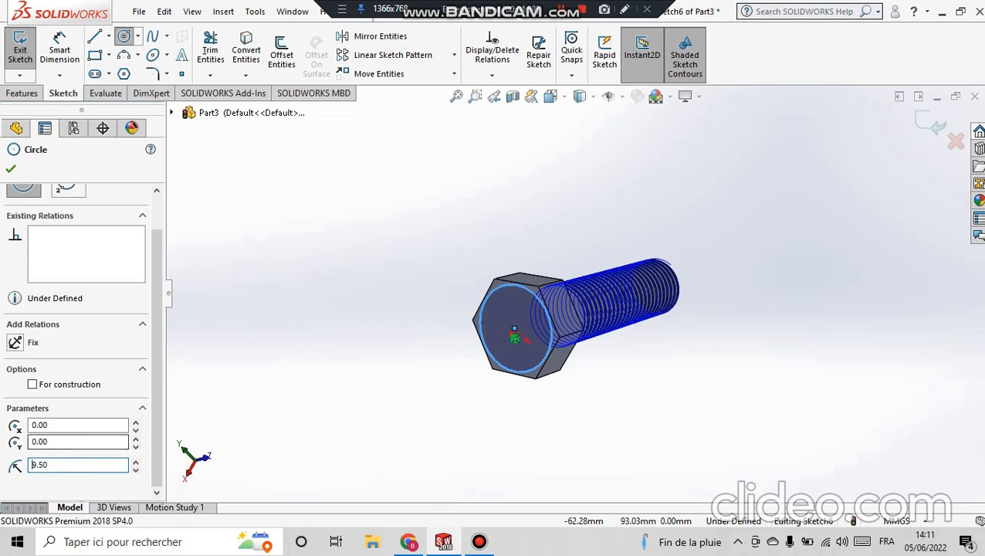
Cut-extrude the circle 50 mm blind with the side to cut flipped and a 45° draft to chamfer the head's corners
click(22, 94)
click(215, 54)
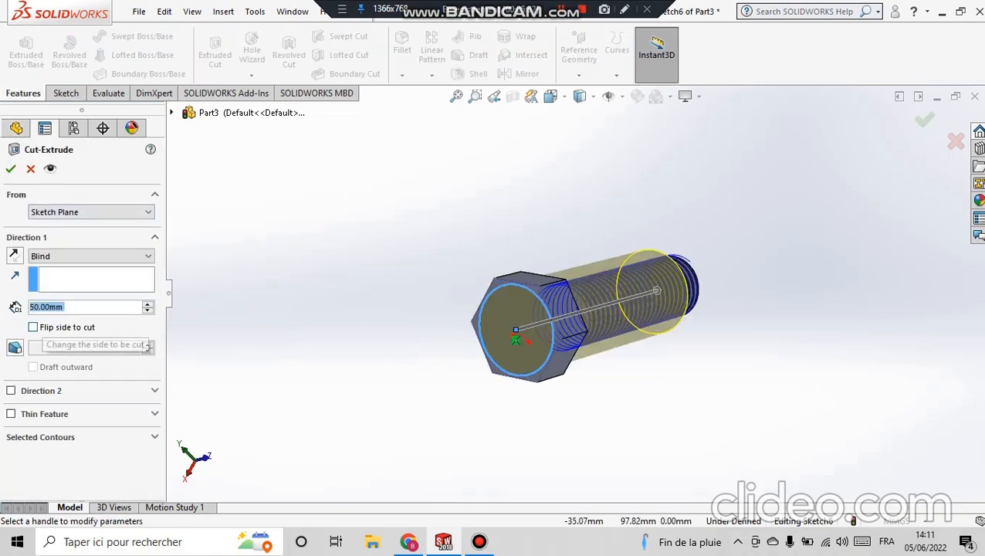
click(33, 327)
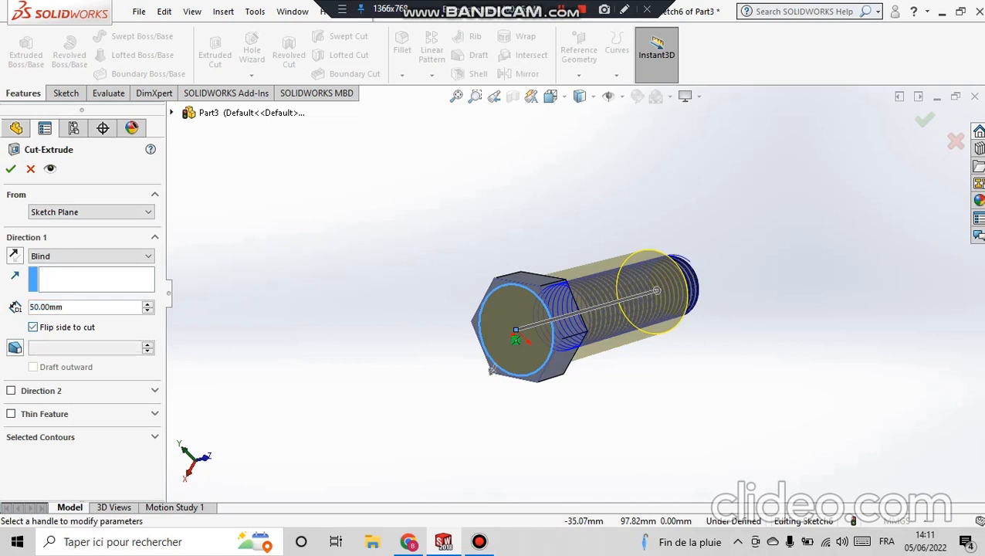
click(14, 348)
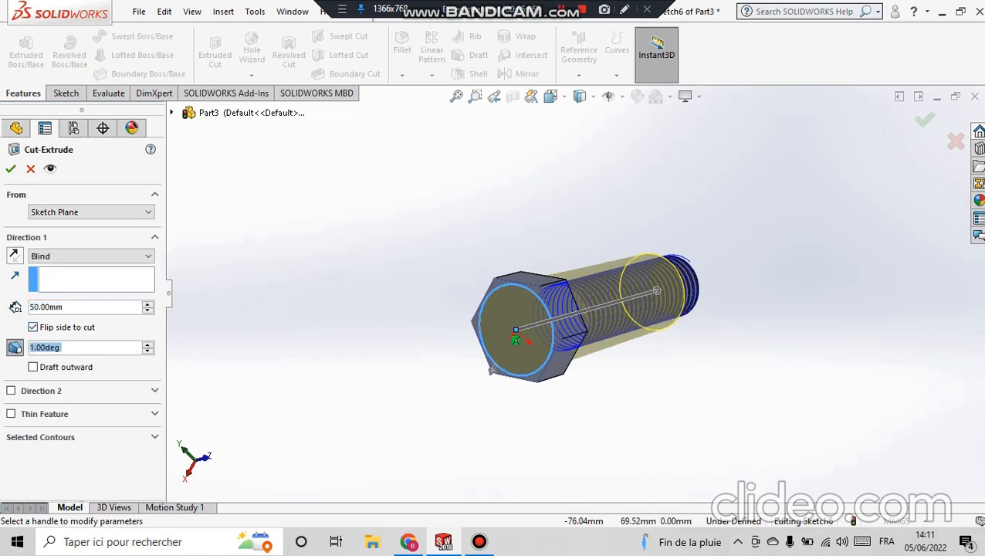
text(45)
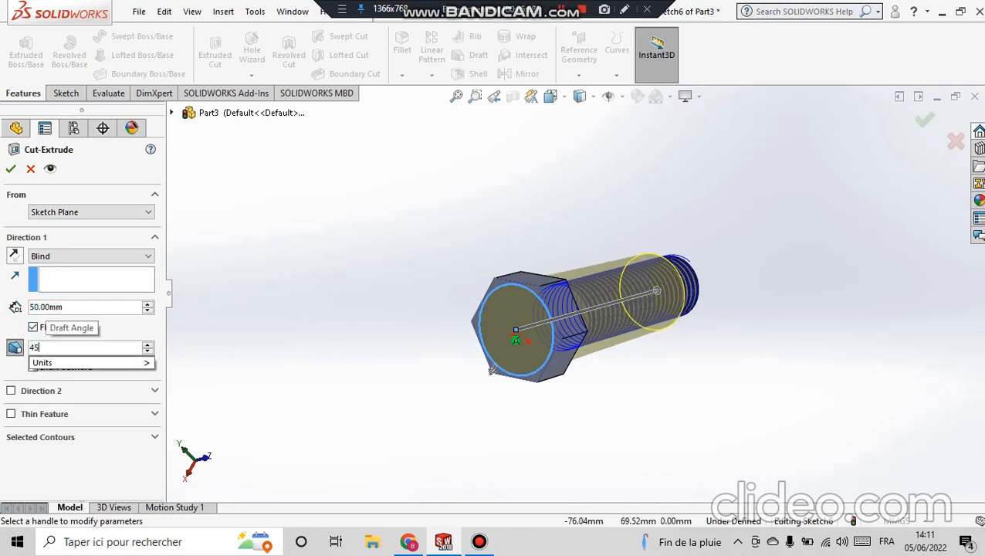
key(Return)
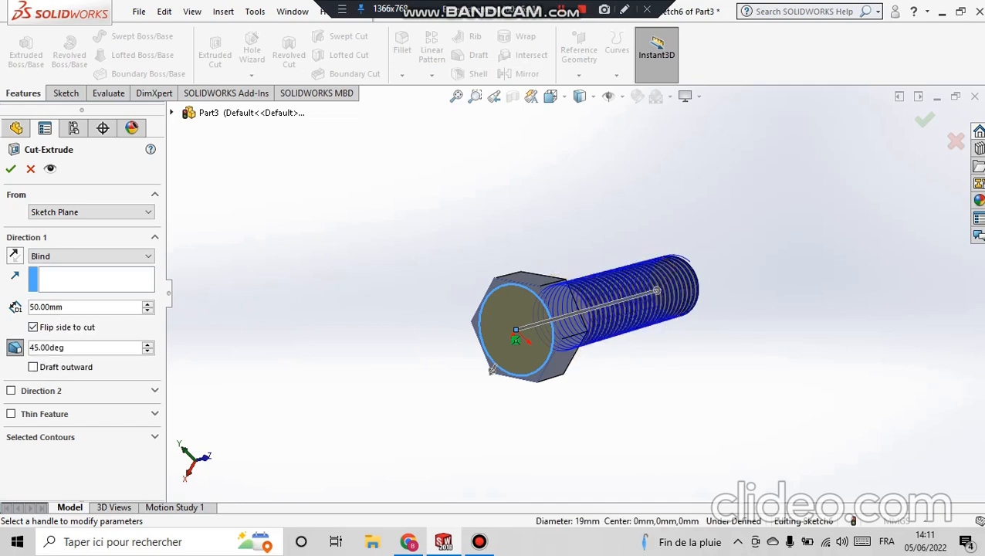
middle_drag(571, 324, 572, 372)
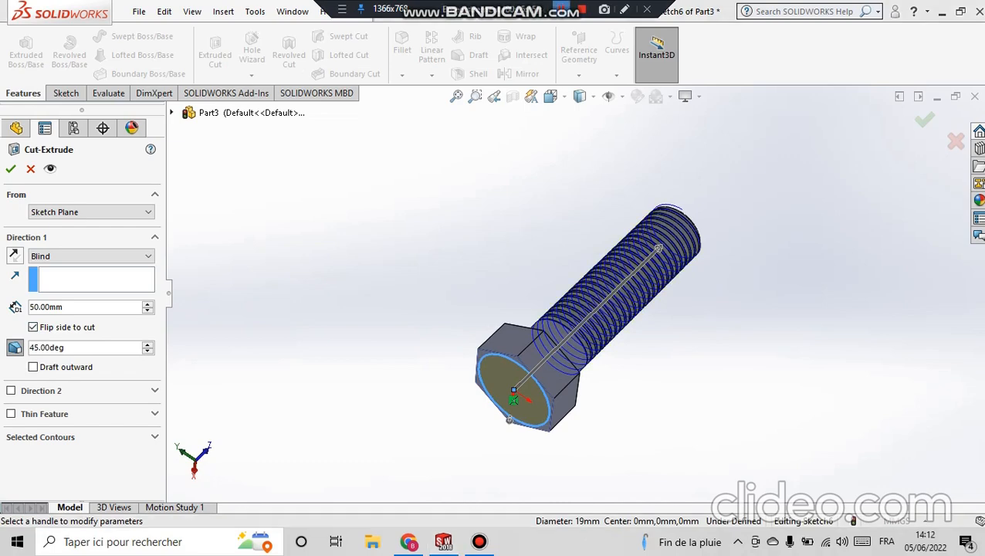
click(11, 168)
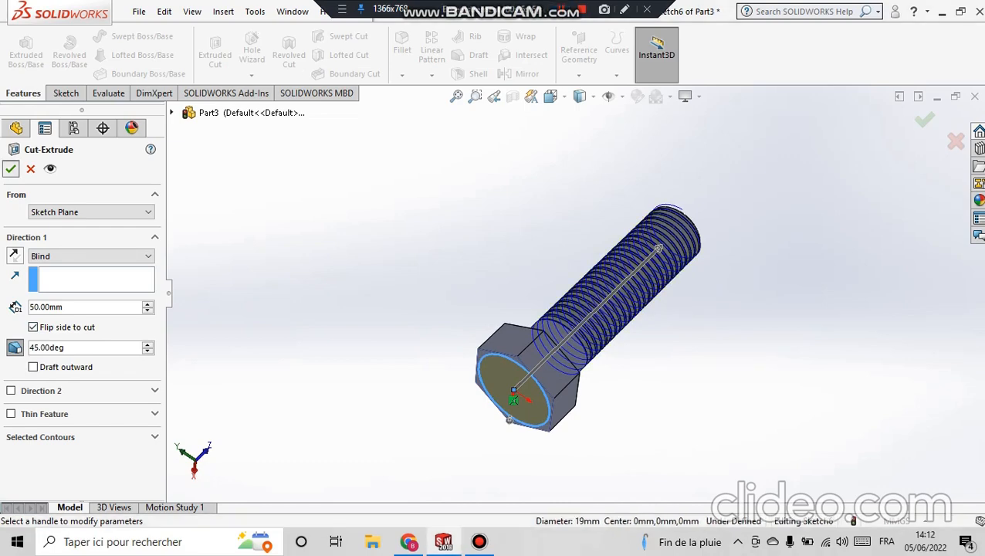
Hide the helix curve on the shank and inspect the bolt's head and thread up close
middle_drag(577, 356, 694, 331)
middle_drag(617, 332, 609, 313)
scroll(746, 274, down, 3)
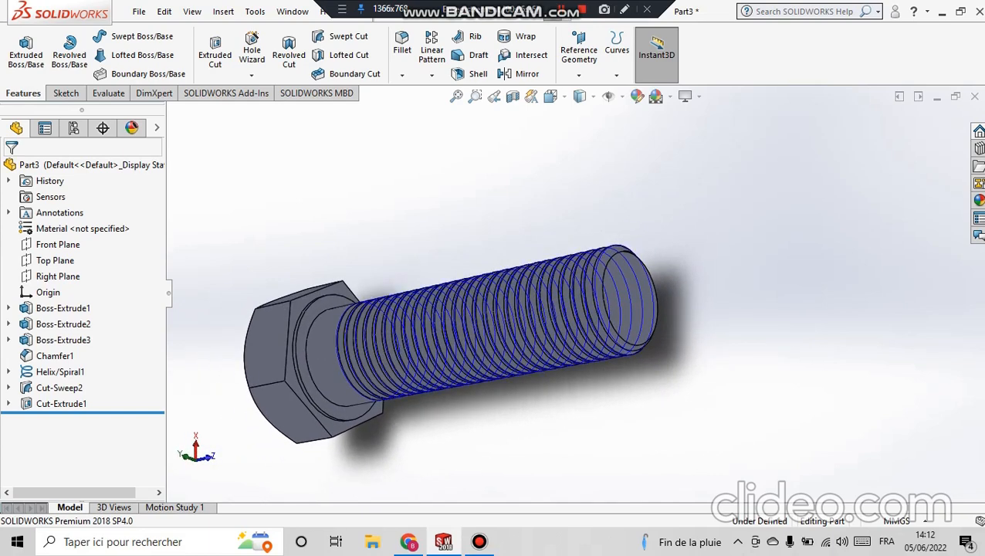
click(575, 336)
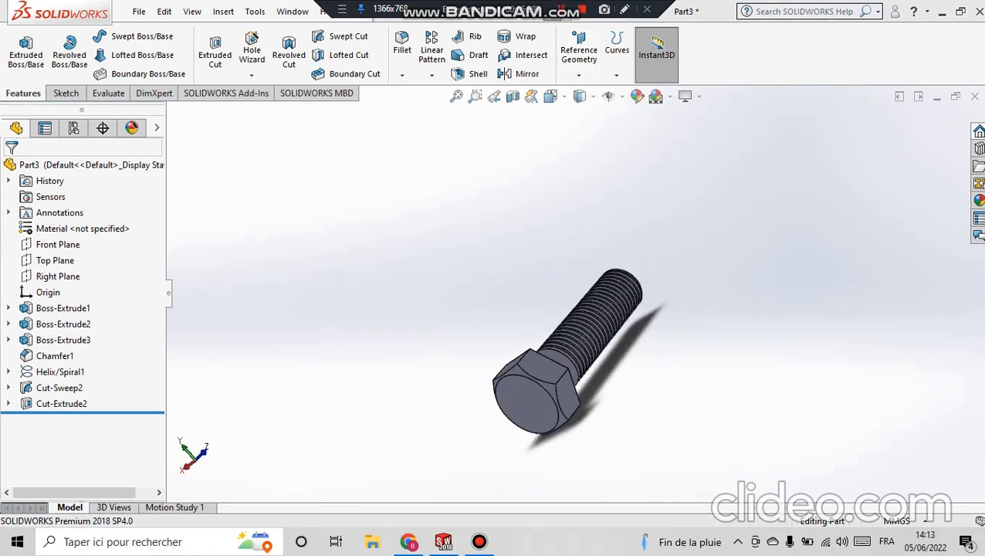
scroll(640, 359, down, 3)
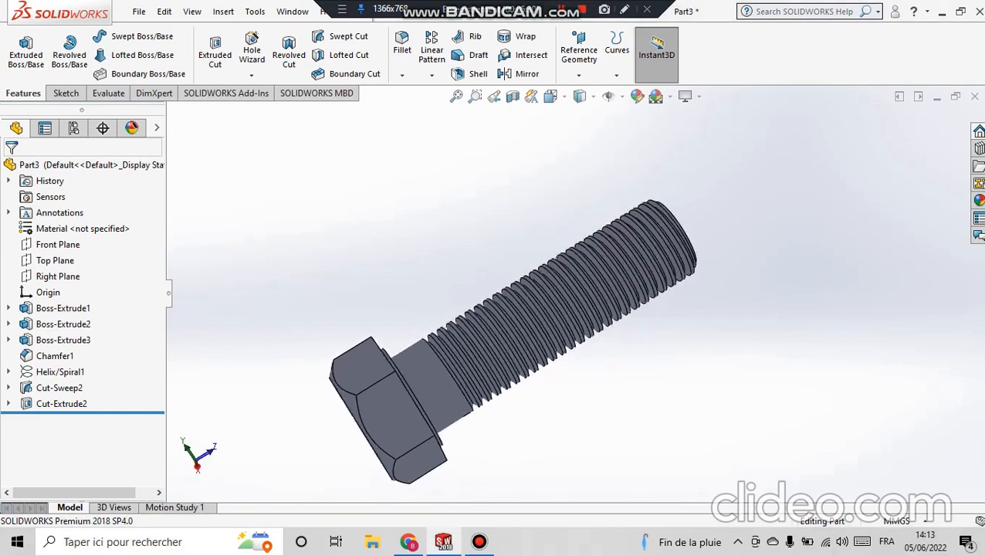
scroll(533, 409, down, 3)
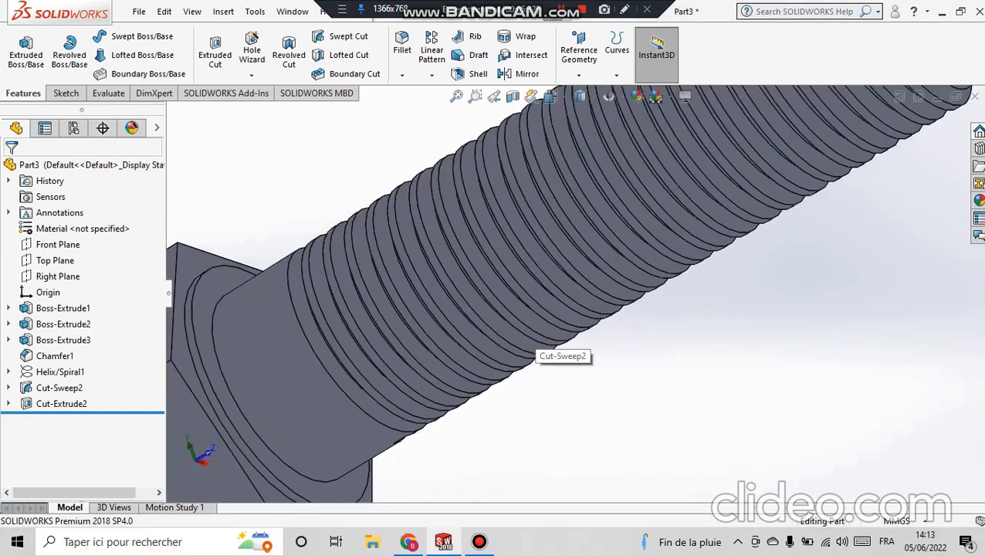